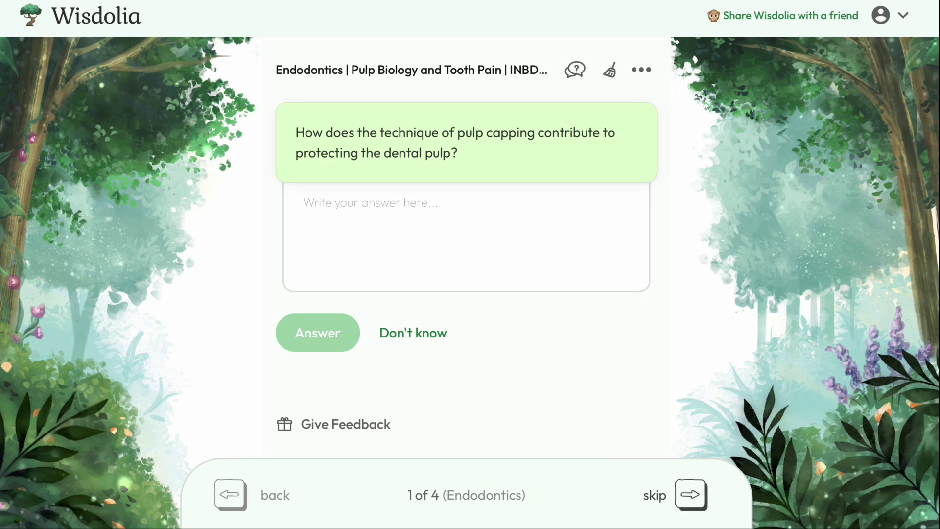
Step: Answer the card with "Using a pulp cap material, like calcium hydroxide, allows the tooth pulp to respond by placing down reparative or reactionary dentin."
type("Using a pulp cap material ")
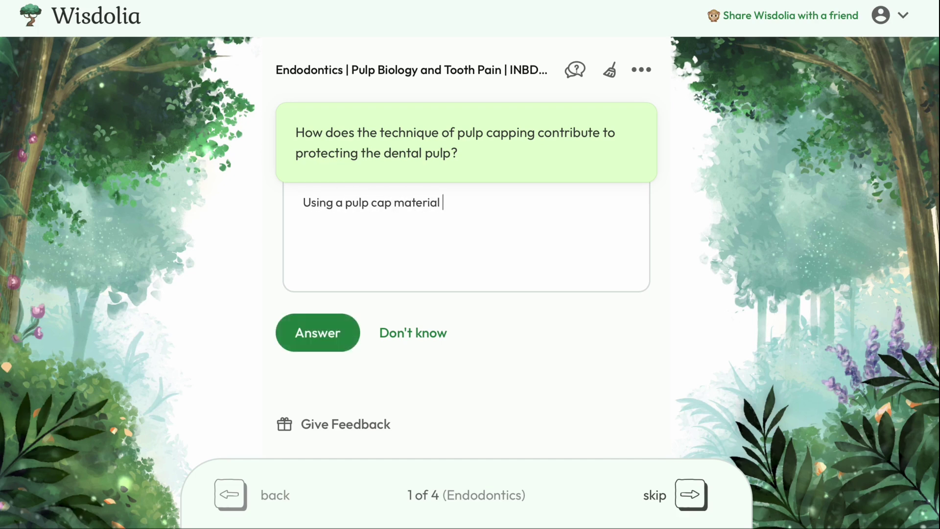
type(", like calcium hydroxide, allow")
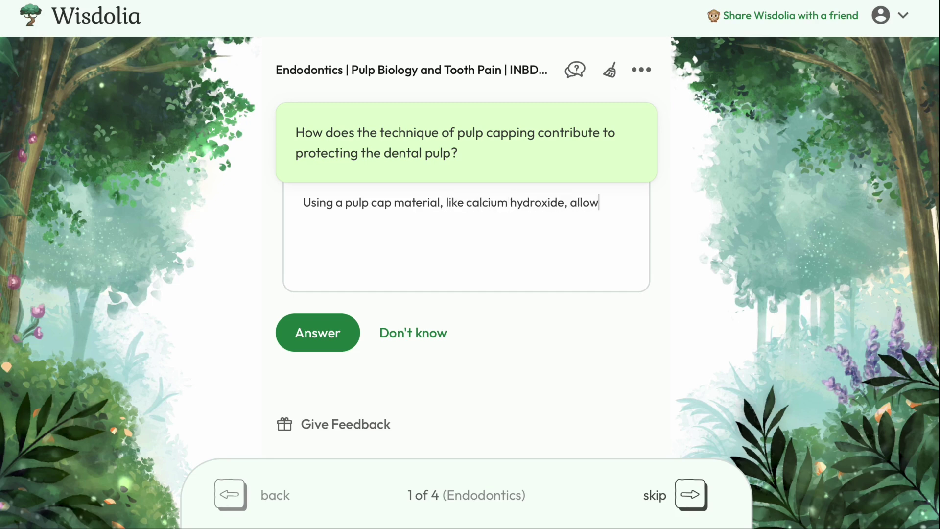
type("s the tooth pulp to respond b")
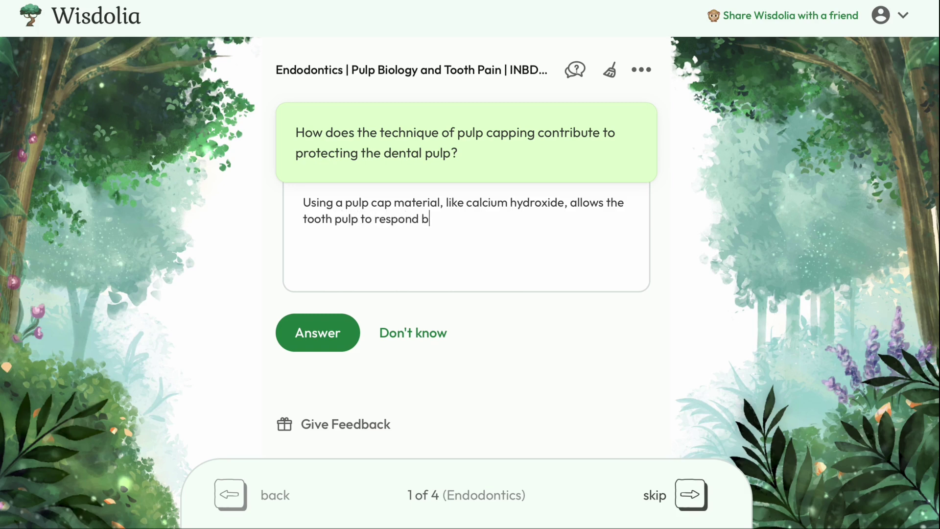
type("y placing down")
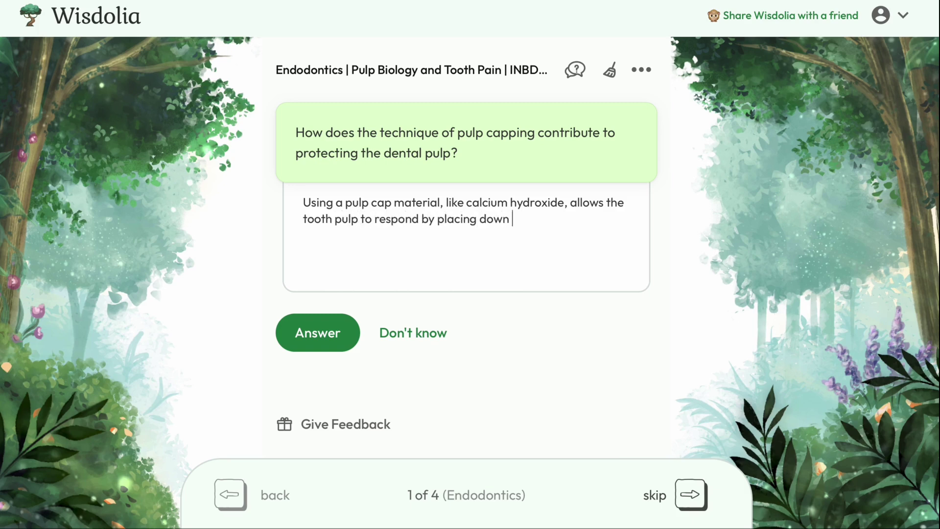
type(" reparative or reactionary dentin.")
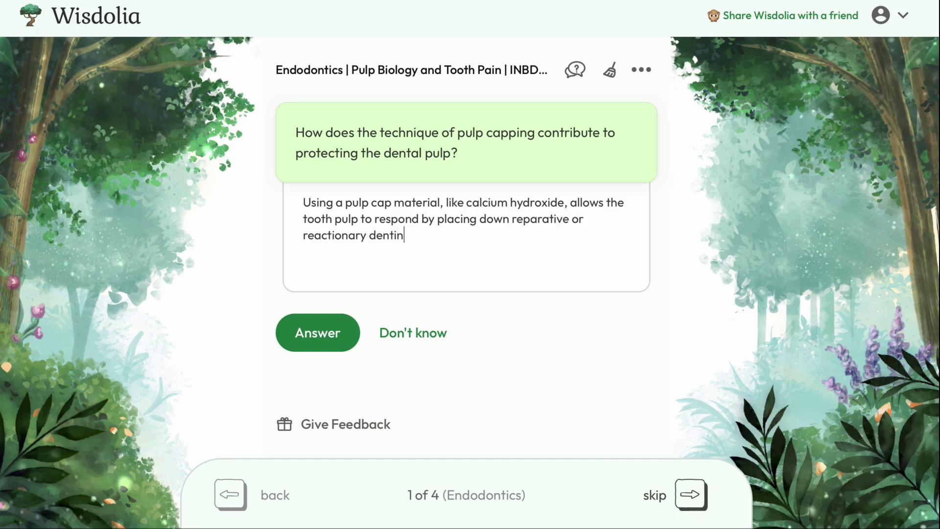
left_click(316, 350)
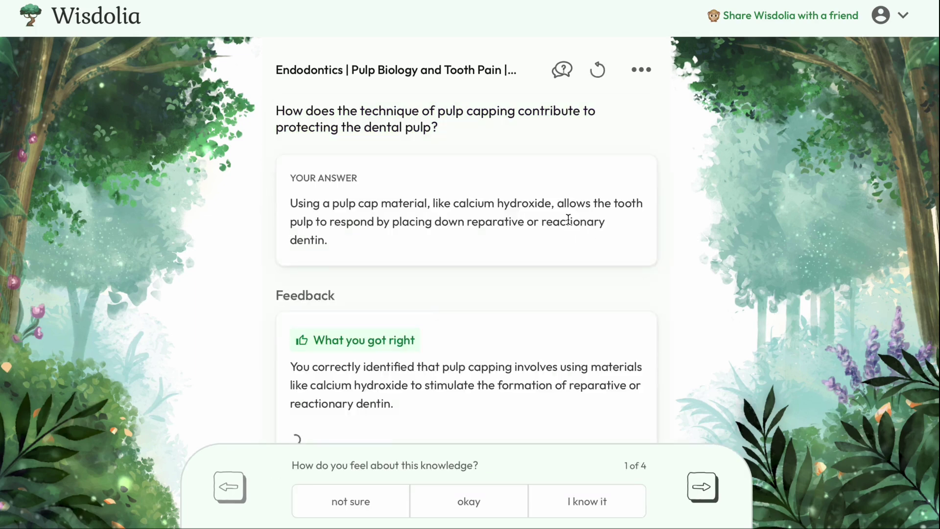
Step: Rate the pulp capping card as "I know it" and advance to the card on reparative versus reactionary dentin
scroll(457, 222, "down", 3)
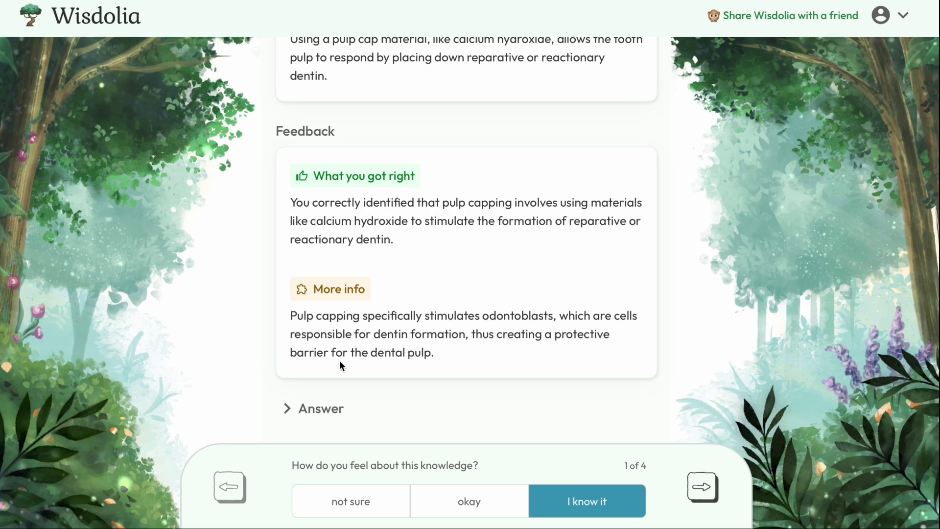
scroll(422, 352, "up", 1)
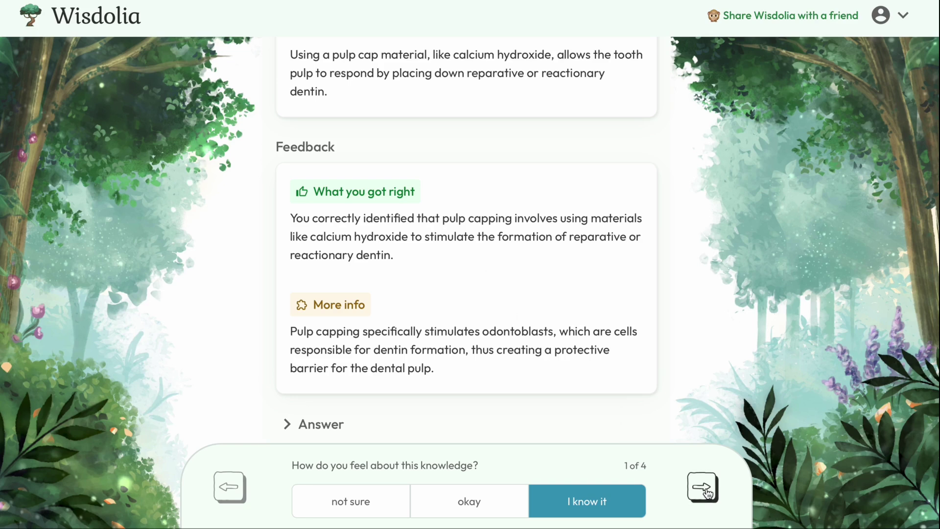
left_click(485, 498)
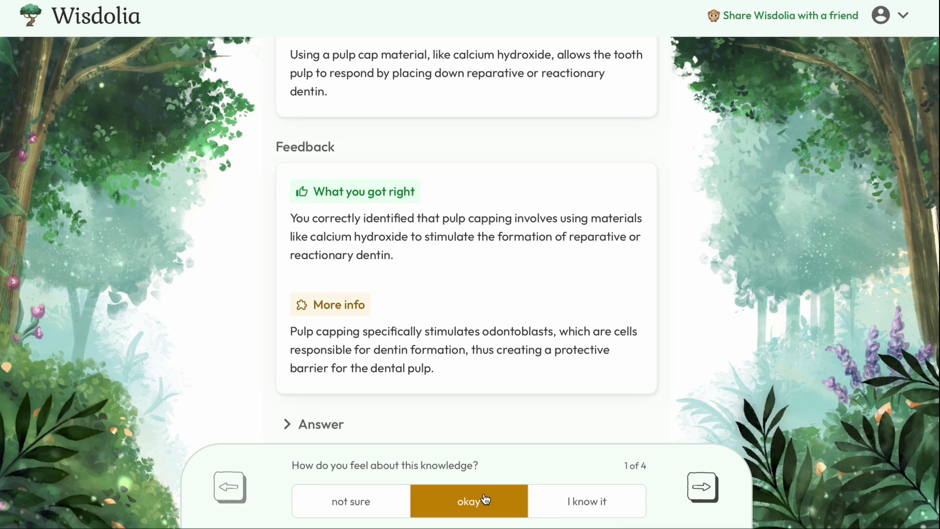
left_click(387, 509)
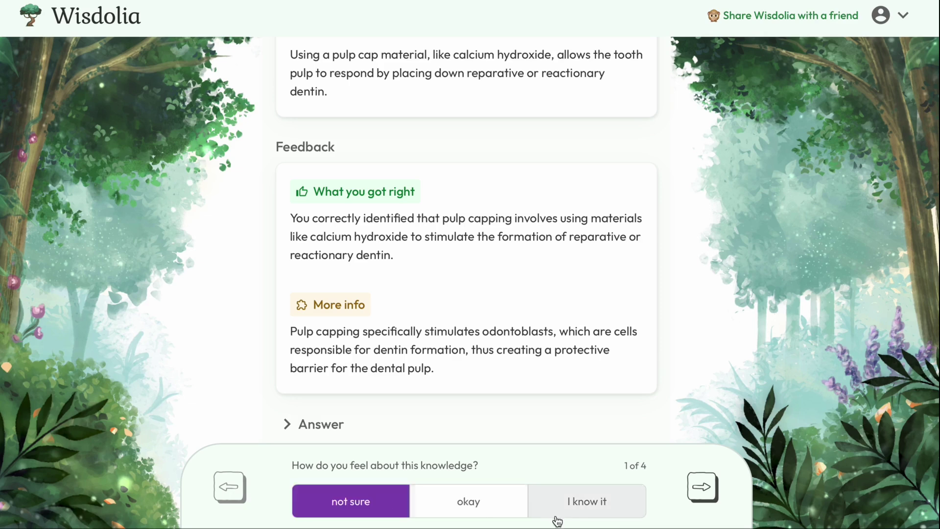
left_click(607, 510)
left_click(705, 487)
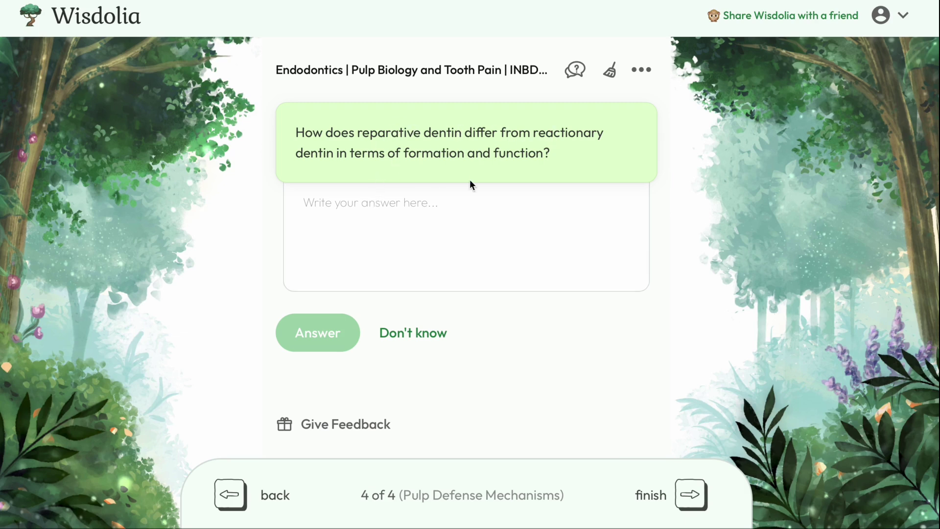
Step: Submit "Reparative and reactionary dentin are the same thing." as the answer to the reparative versus reactionary dentin card
left_click(429, 203)
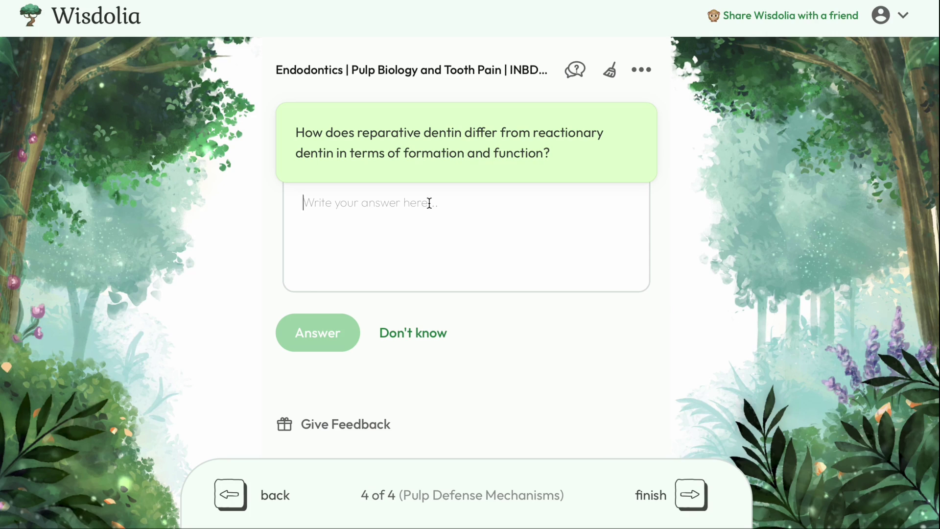
type("Reparat")
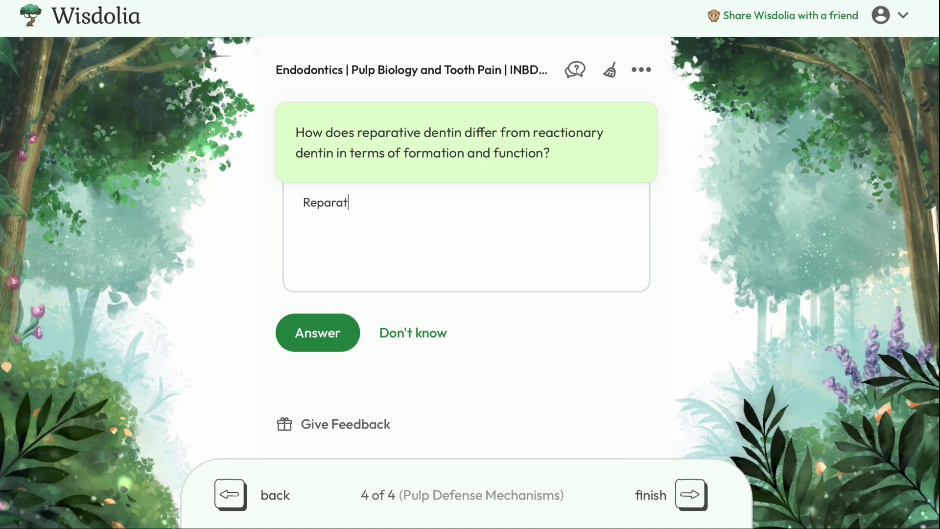
type("ive and reactionary")
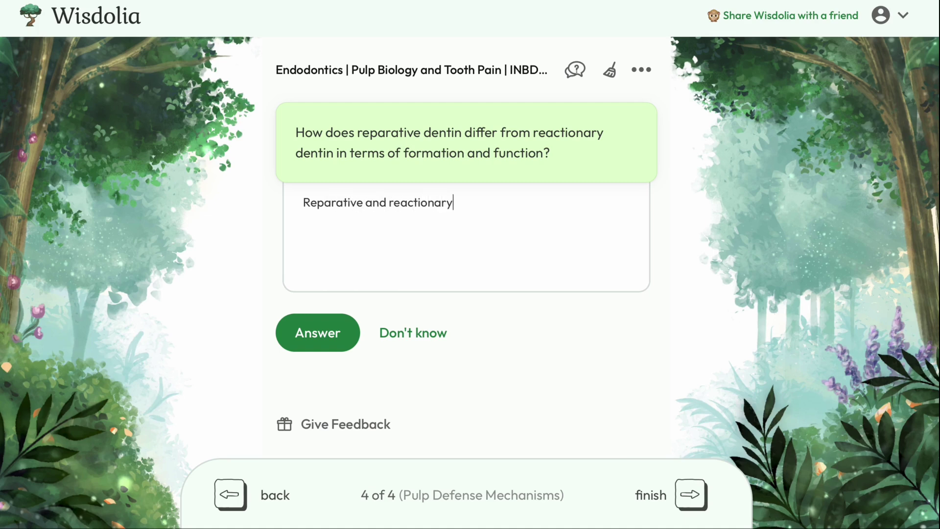
type(" dentin are the same thing.")
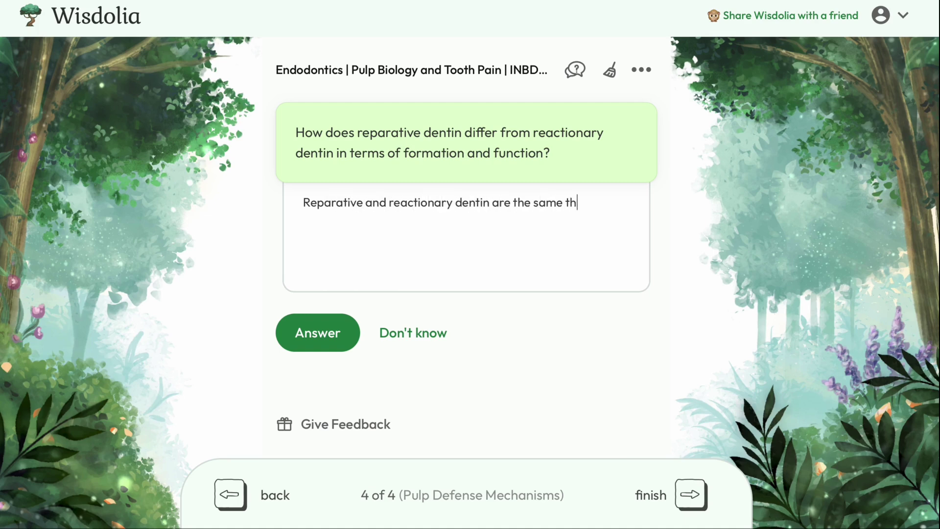
left_click(329, 332)
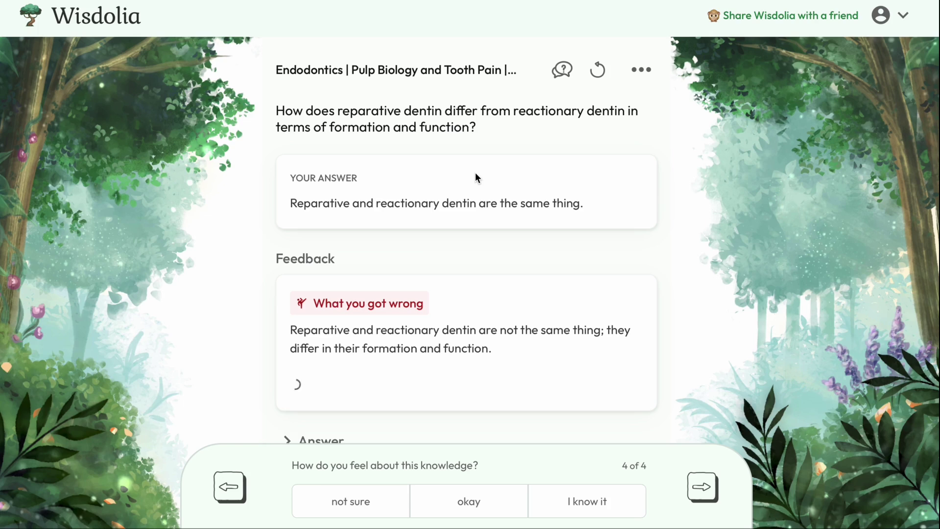
Step: Rate the reparative versus reactionary dentin card as "not sure" and read through its feedback
scroll(365, 302, "down", 1)
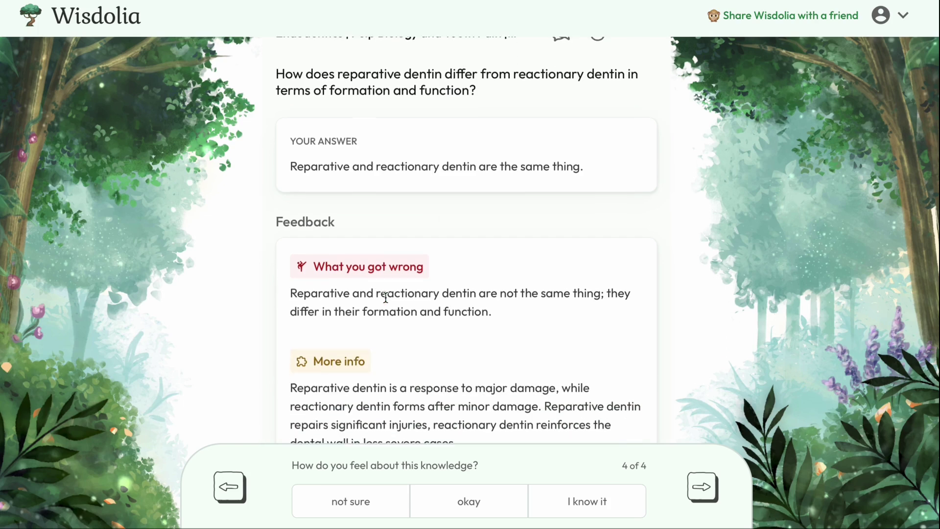
key("1")
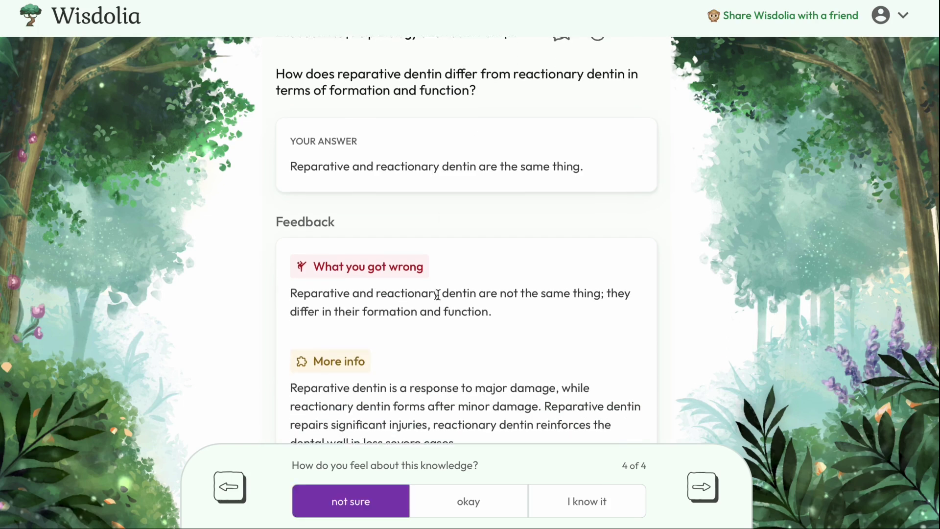
scroll(516, 289, "down", 1)
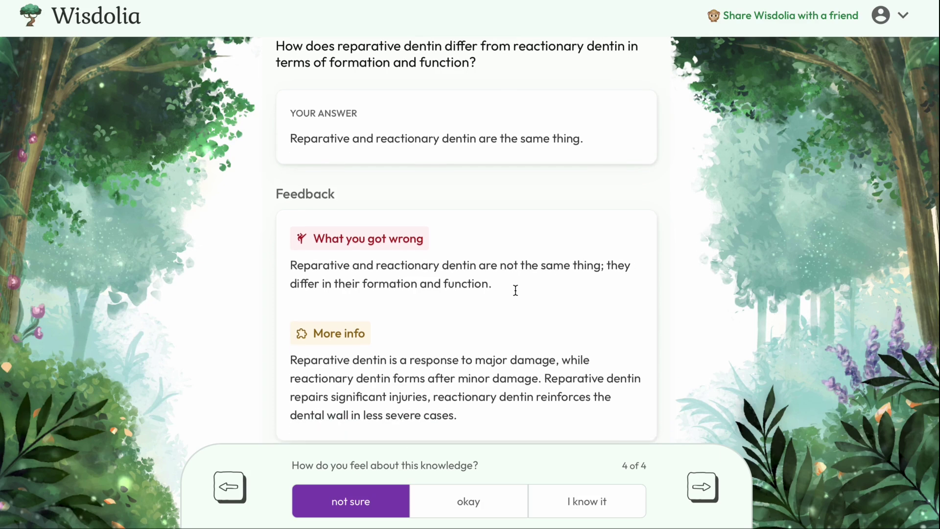
scroll(463, 261, "down", 2)
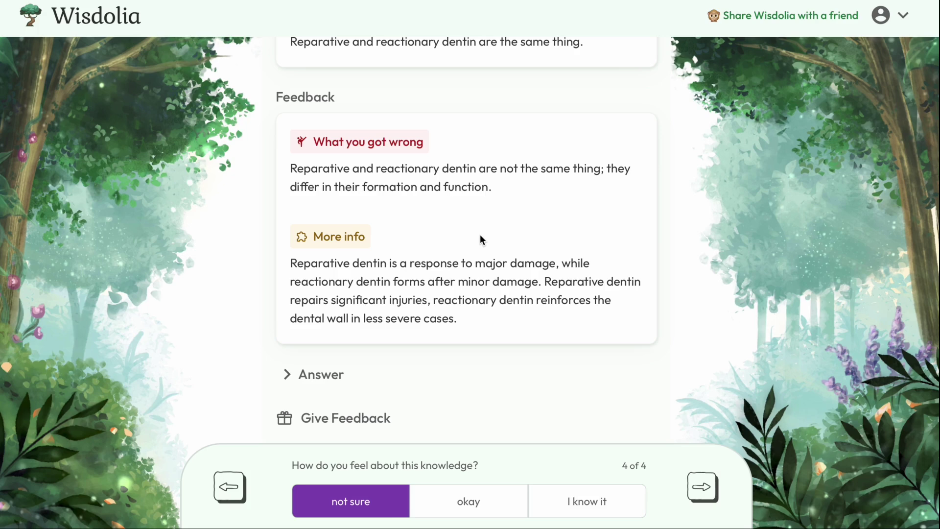
Step: Go back to the card about the odontoblastic layer's role in dentin formation and delete it
key("Left")
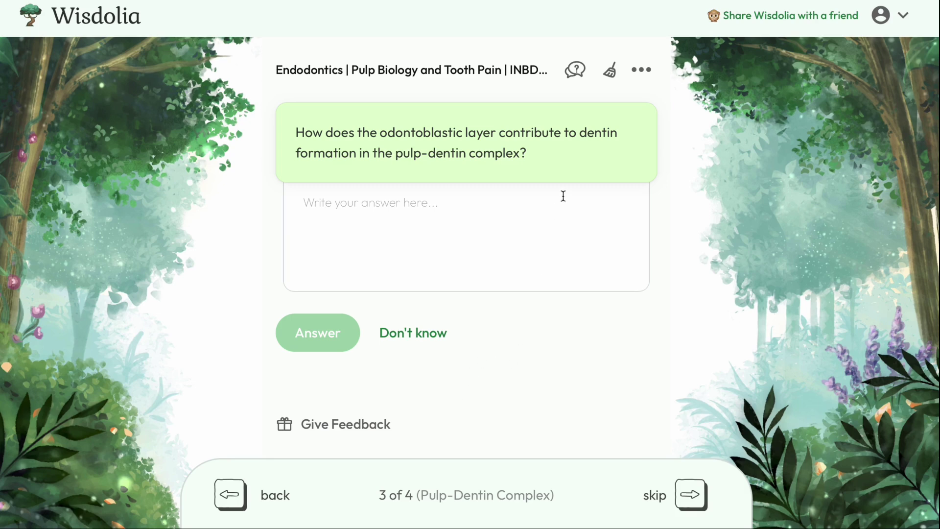
left_click(613, 76)
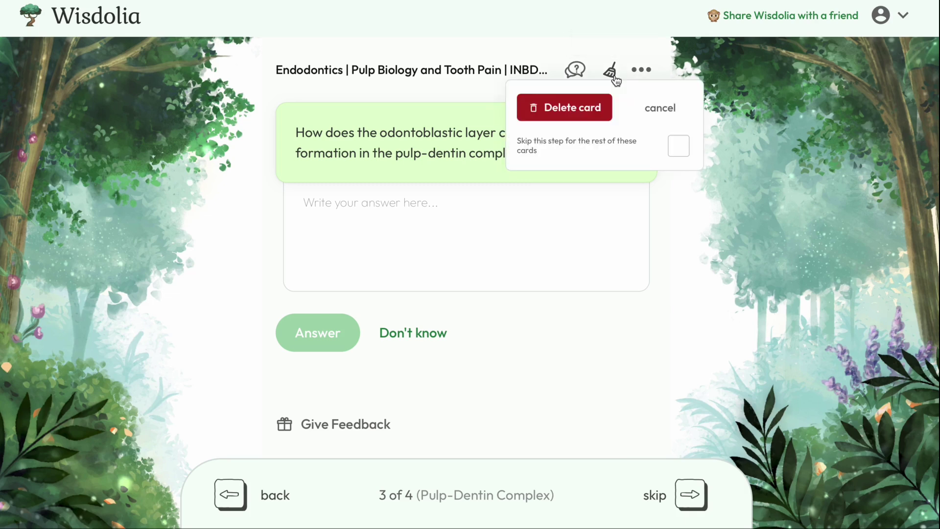
left_click(596, 111)
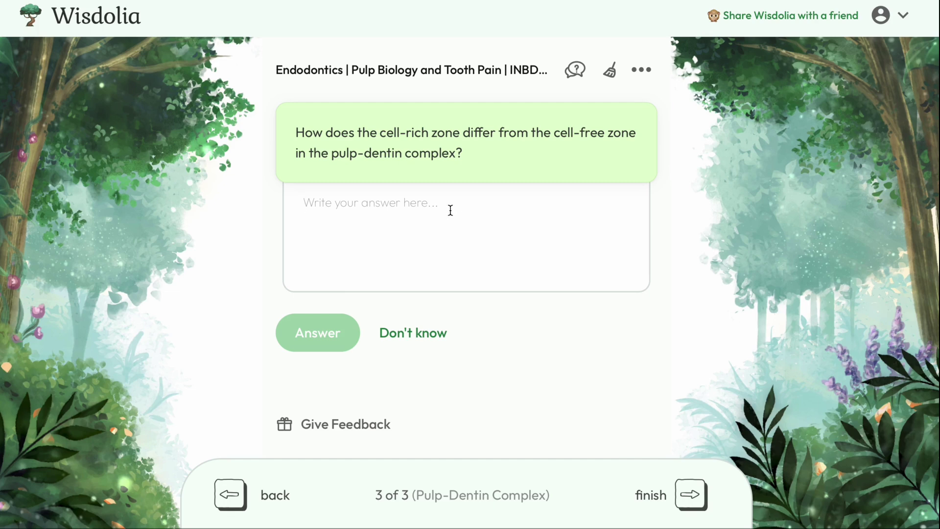
Step: Answer the cell-rich versus cell-free zone card with "One has cells the other doesn't." and rate it "I know it"
type("On")
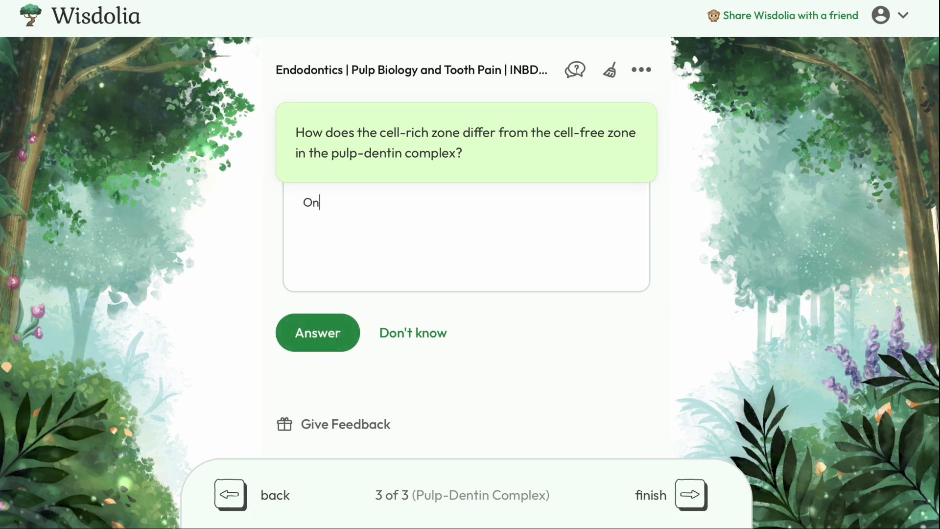
type("e has cells the other doesn't.")
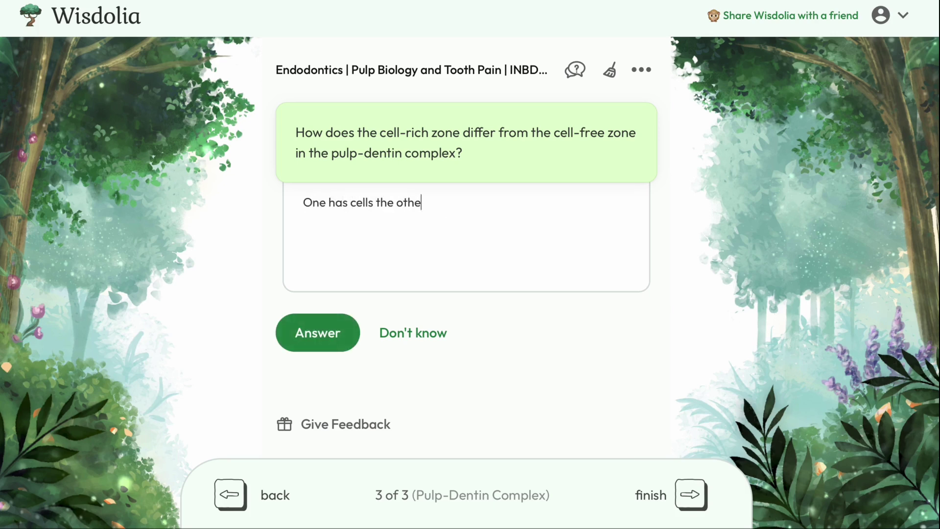
left_click(345, 337)
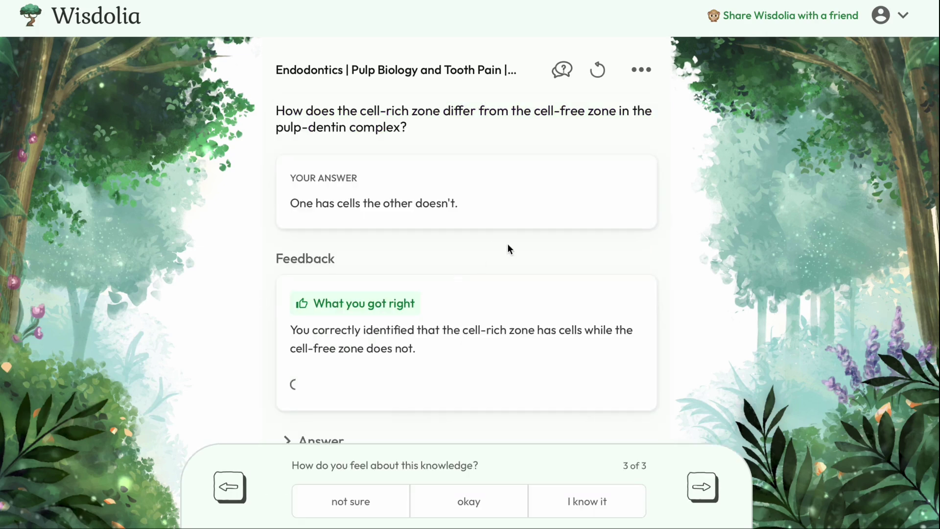
key("3")
scroll(505, 216, "down", 2)
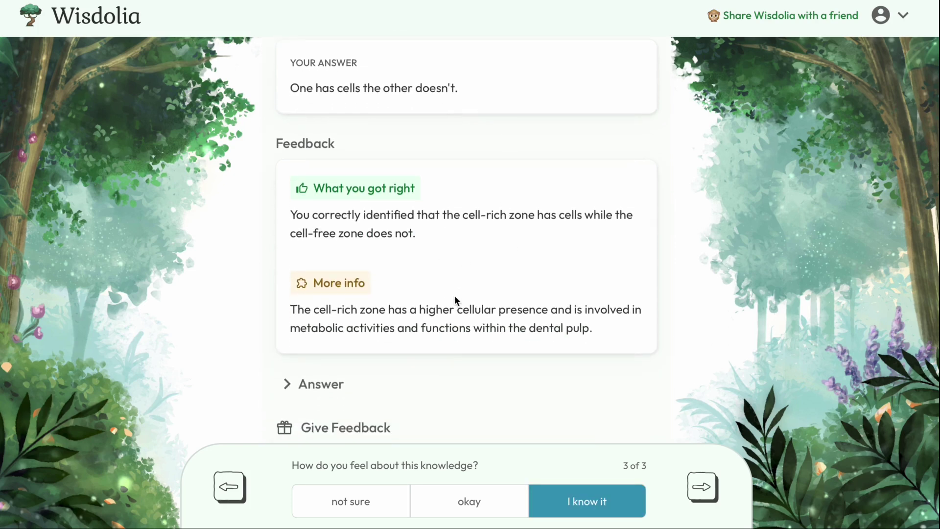
scroll(499, 325, "up", 2)
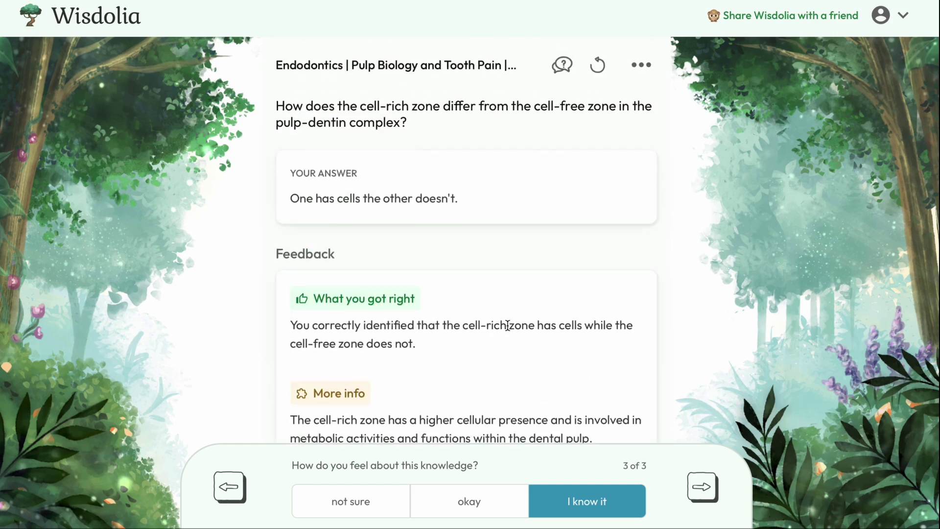
Step: Ask the document chat "I don't understand the difference between cell-rich and cell-free zones.", read the reply, and close the chat
left_click(561, 79)
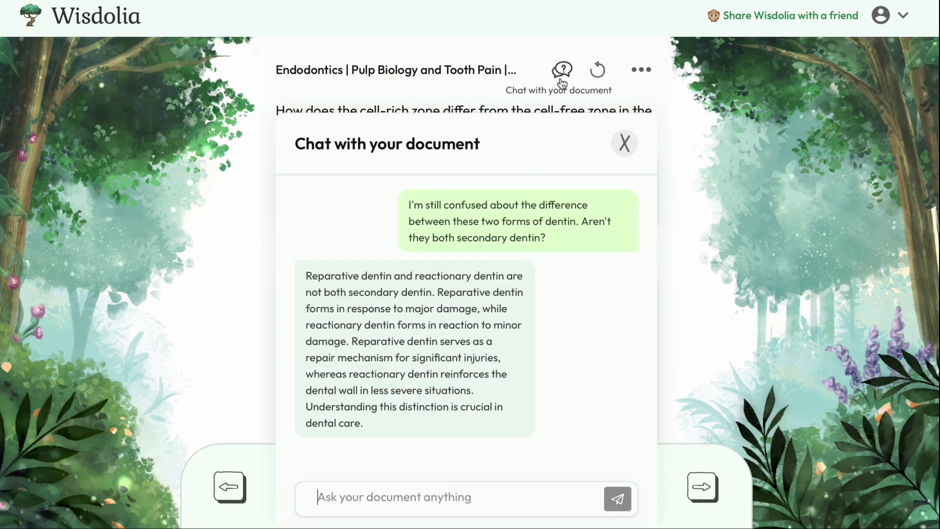
left_click(430, 503)
type("I")
key("BackSpace")
type("I don't underst")
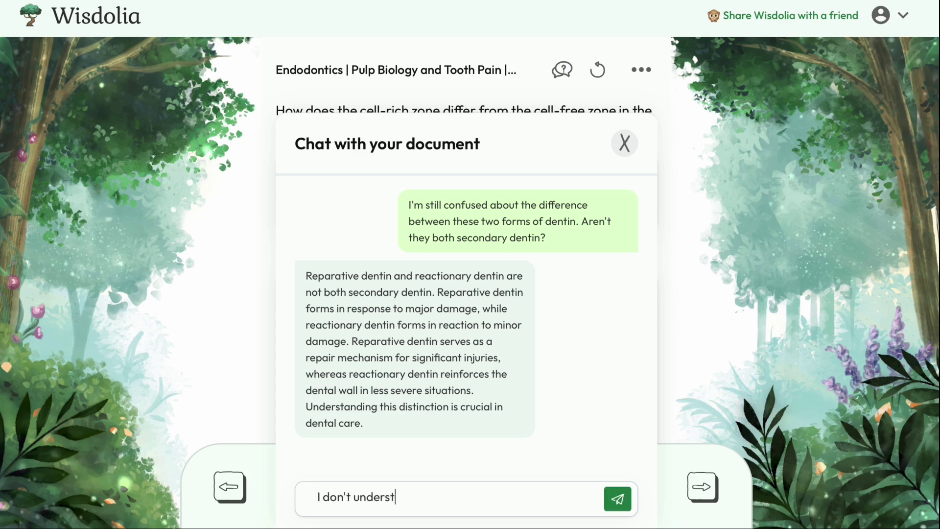
type("and the difference be")
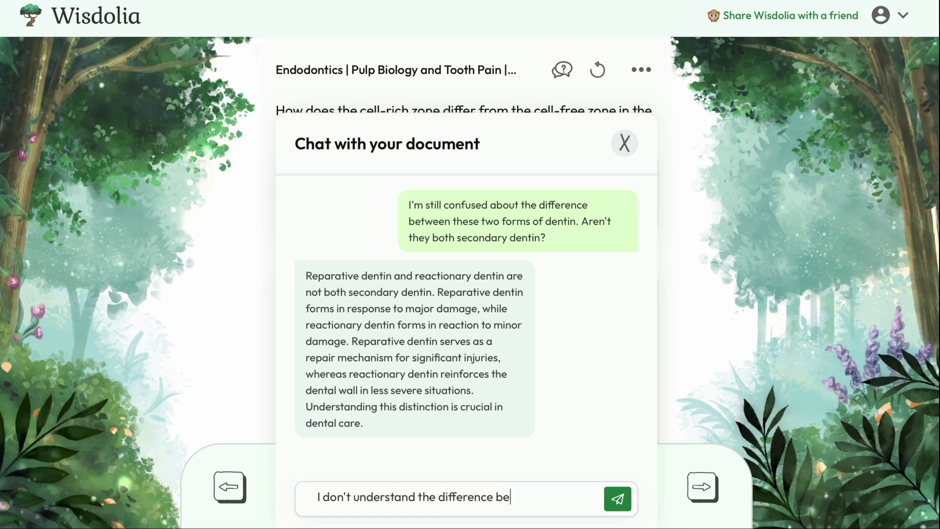
type("tween cell-rich")
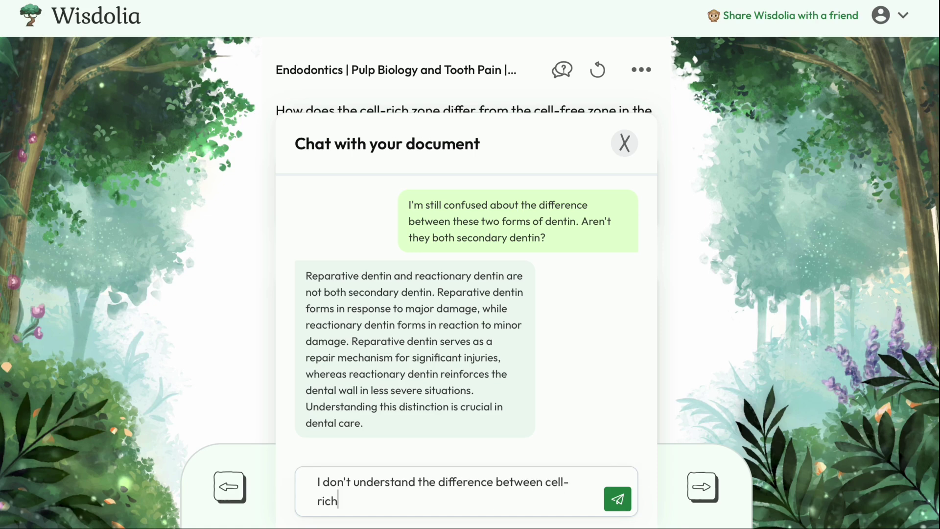
type(" and cell-free zones.")
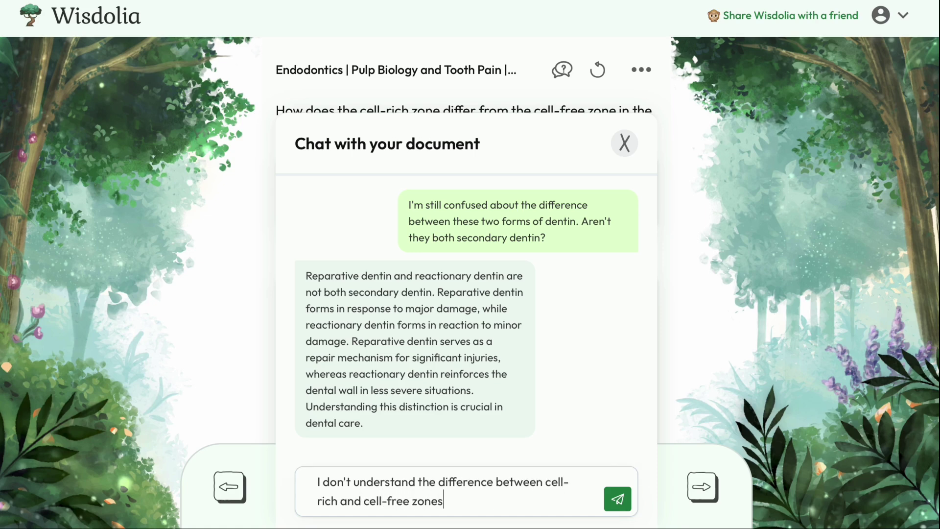
key("Return")
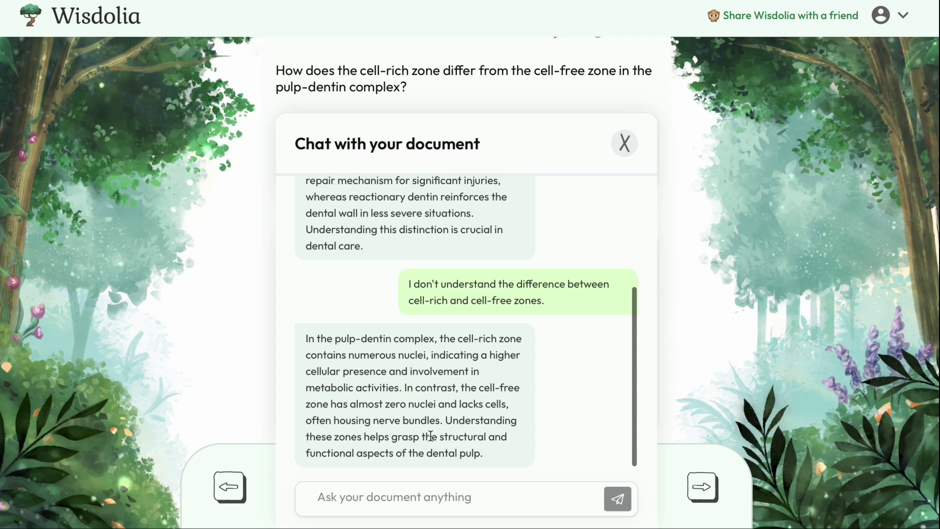
left_click(624, 143)
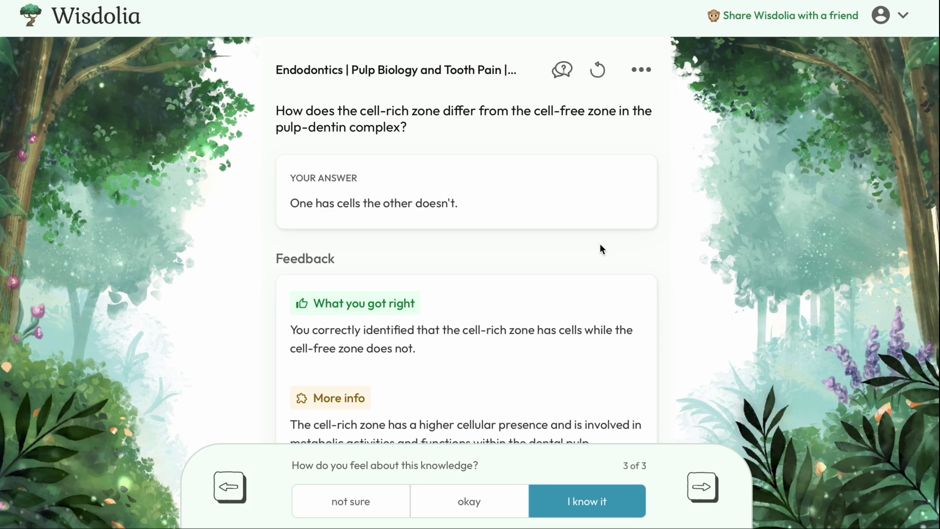
Step: Finish the Pulp-Dentin Complex cards and read through the fortress defenses analogy offered to close the understanding gaps
left_click(702, 487)
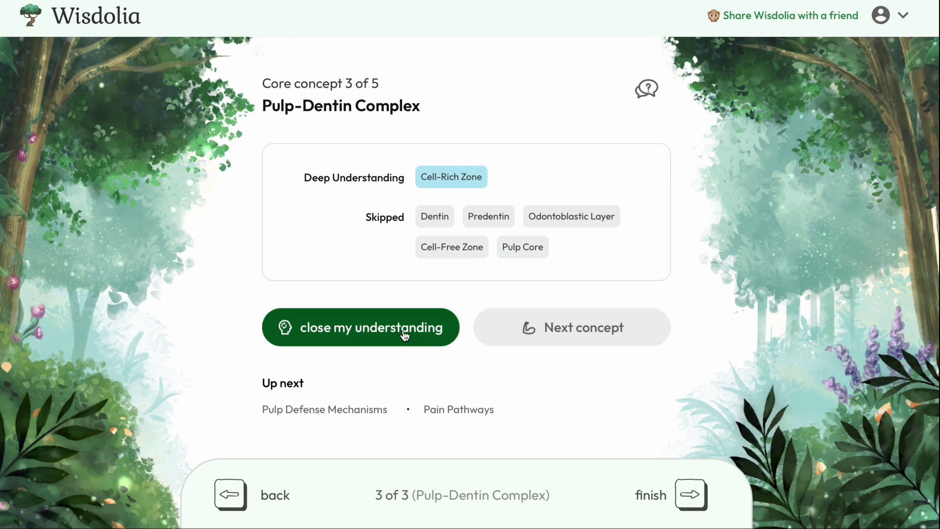
left_click(358, 335)
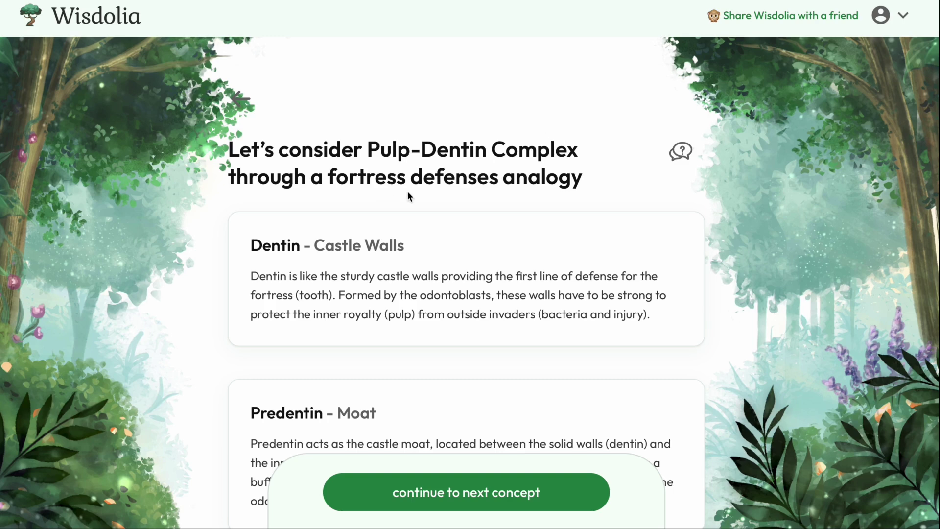
scroll(514, 188, "down", 2)
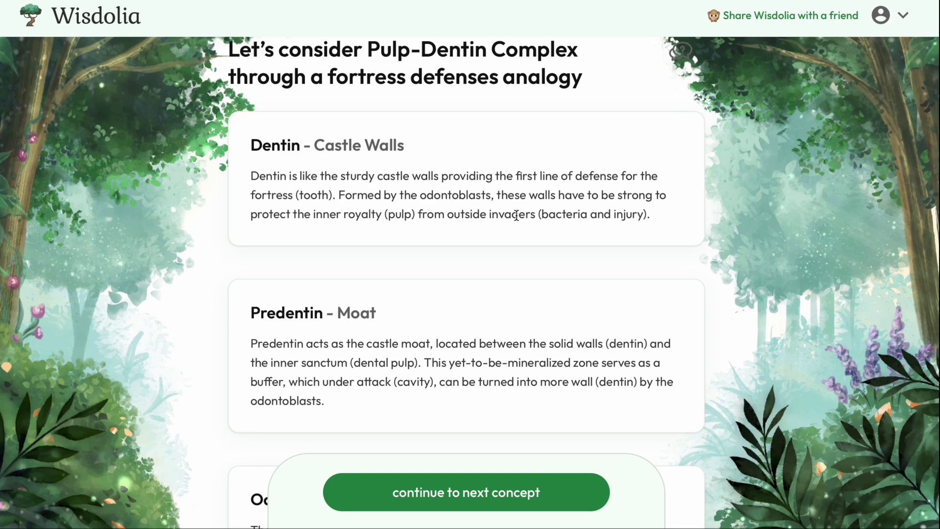
scroll(403, 239, "down", 3)
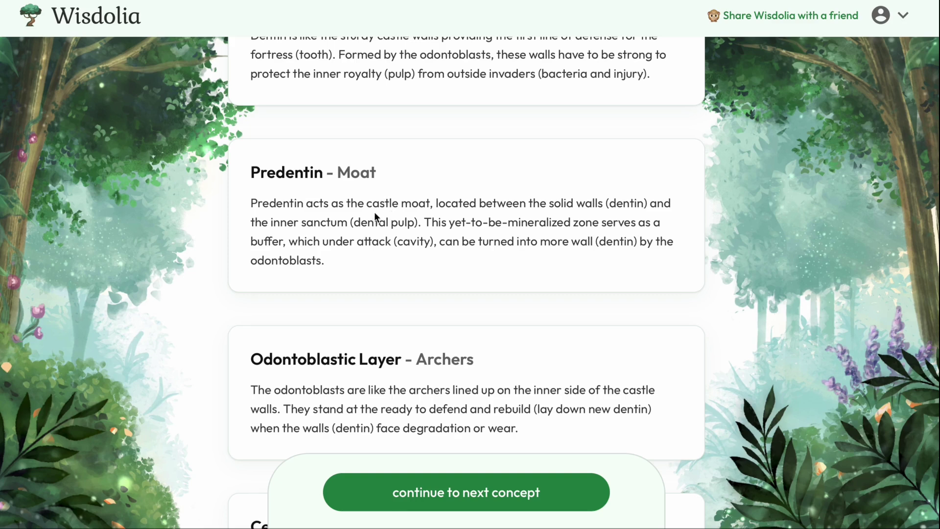
scroll(423, 209, "down", 3)
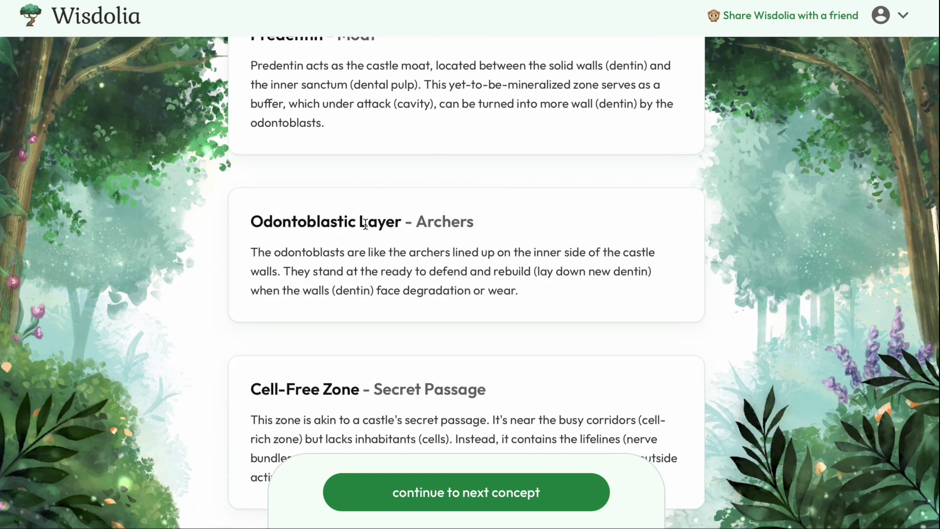
scroll(464, 220, "down", 3)
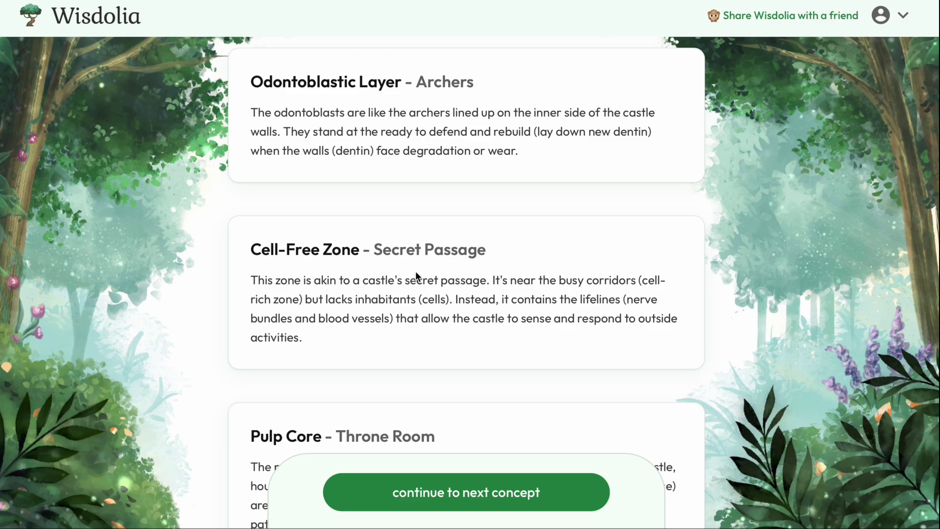
scroll(490, 277, "down", 3)
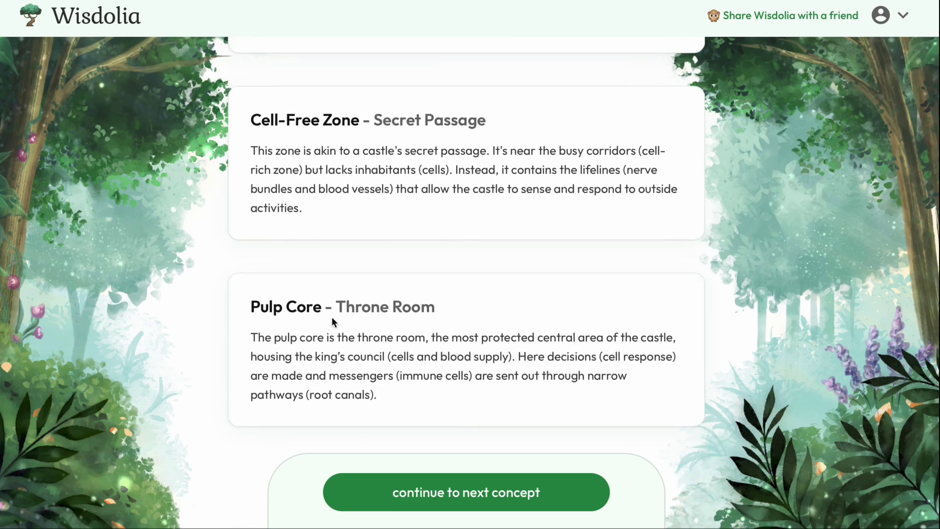
scroll(419, 303, "up", 12)
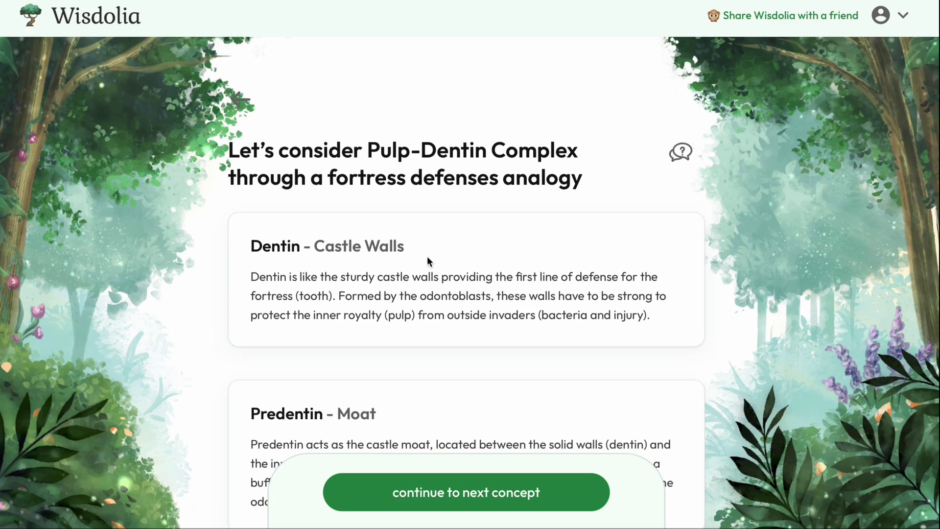
scroll(423, 245, "down", 5)
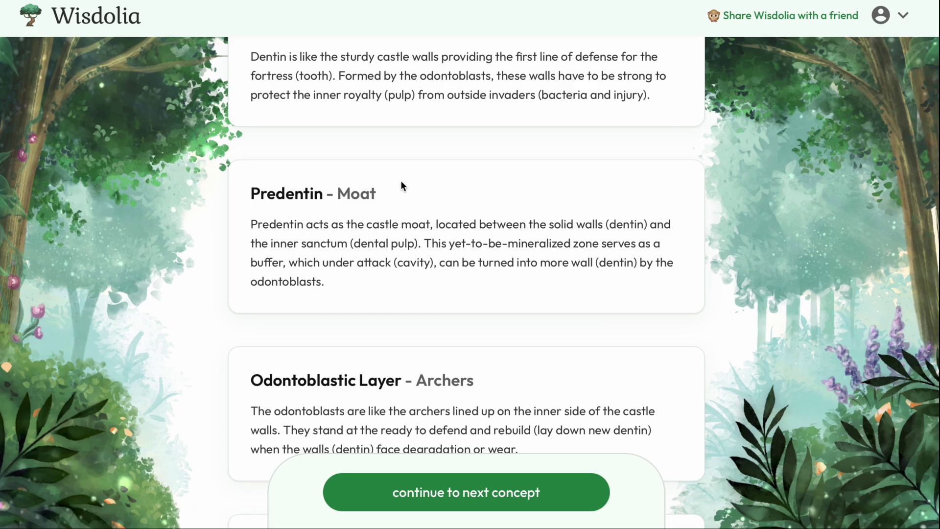
scroll(402, 183, "down", 6)
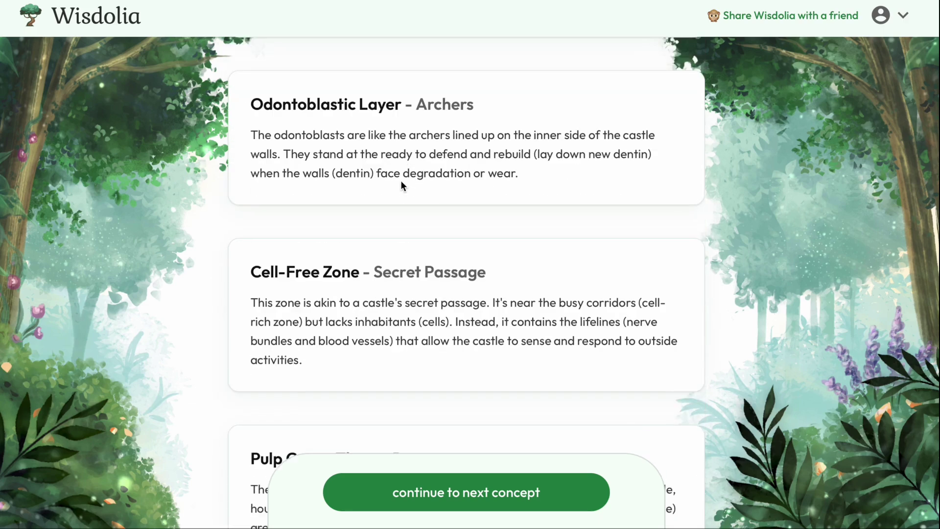
scroll(402, 182, "down", 3)
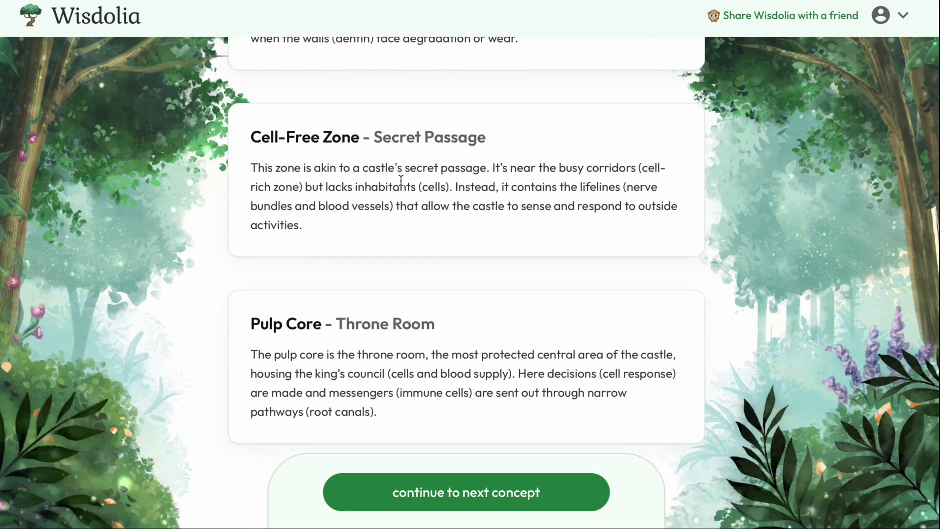
Step: Continue past the analogy, then return to the deck overview and open "Apply your knowledge to case scenarios"
left_click(441, 493)
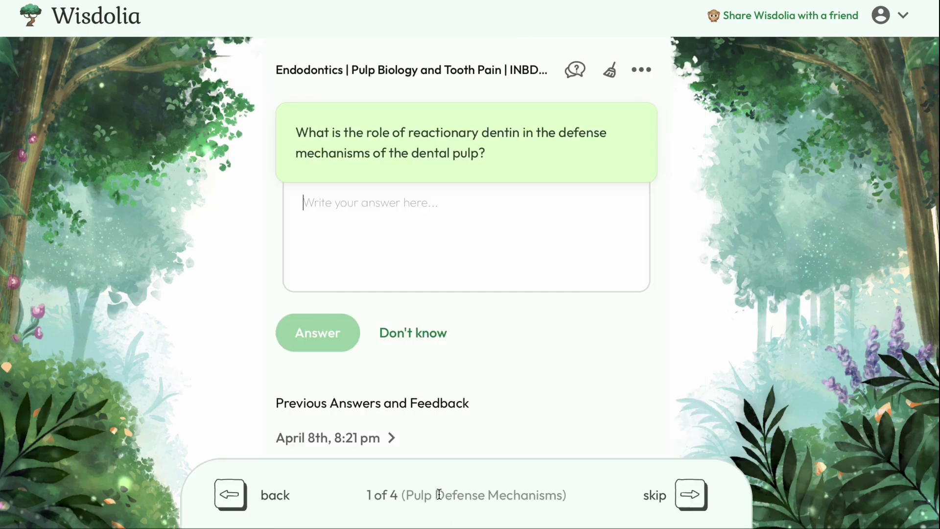
left_click(360, 78)
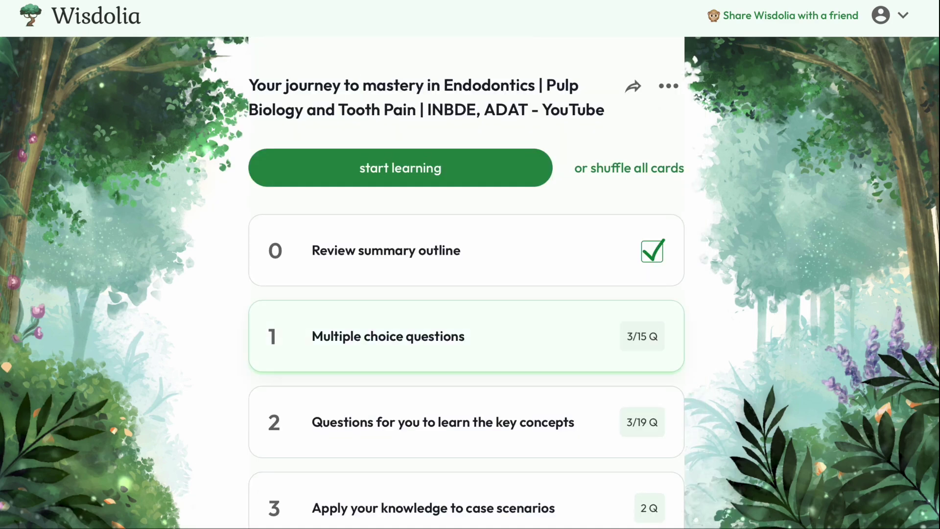
scroll(242, 264, "down", 3)
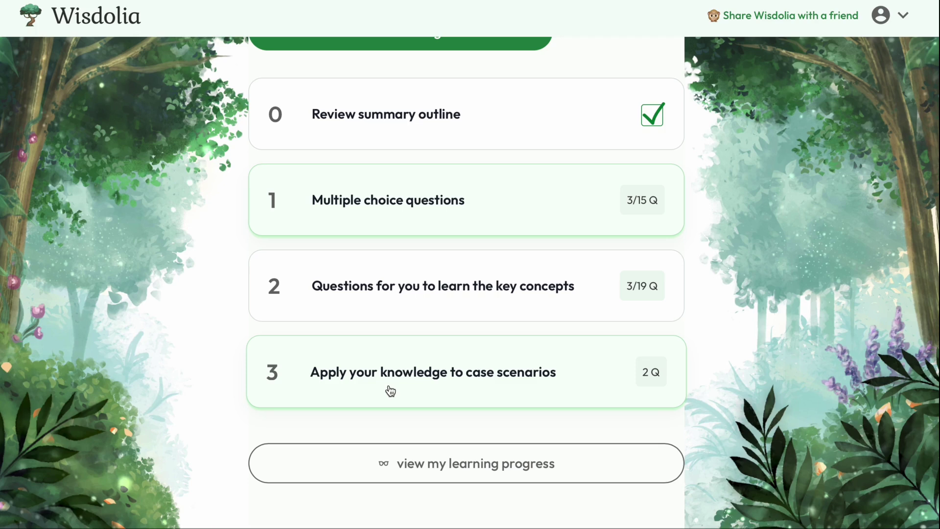
left_click(486, 373)
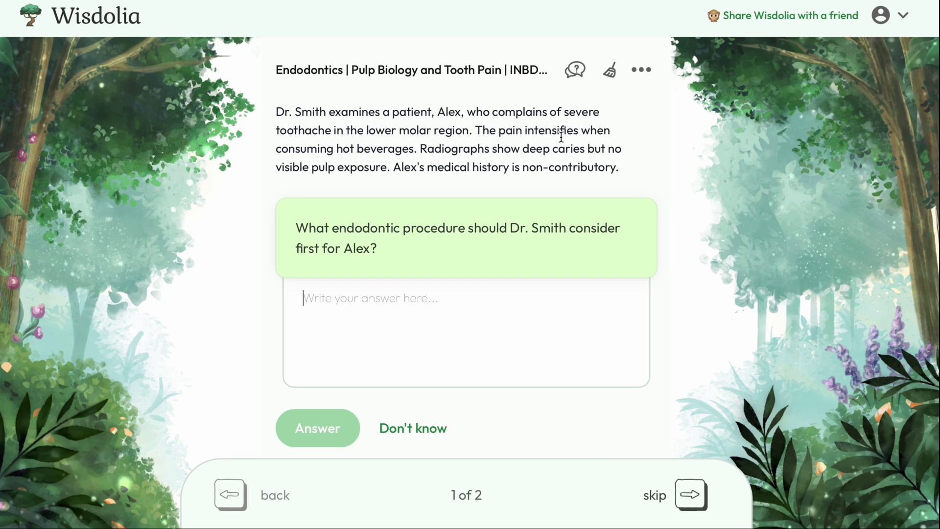
Step: Submit an answer that the first procedure is performing a diagnostic test of the teeth in question to isolate which tooth may be contributing to the symptoms
type("The fir")
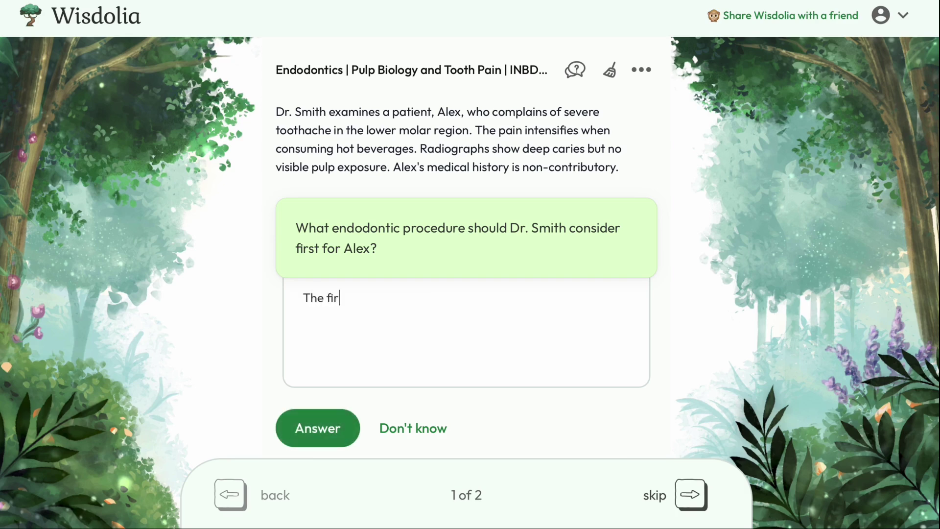
type("st procedure tha")
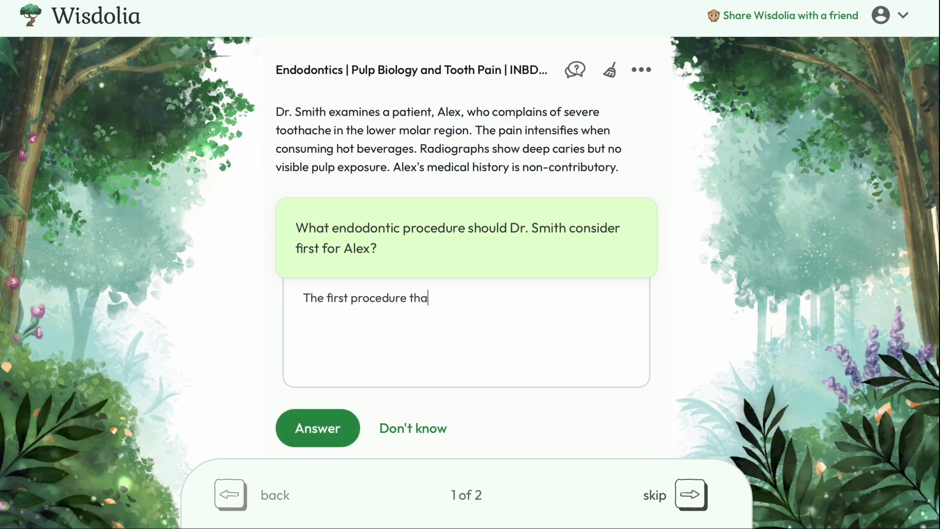
type("t should be done ")
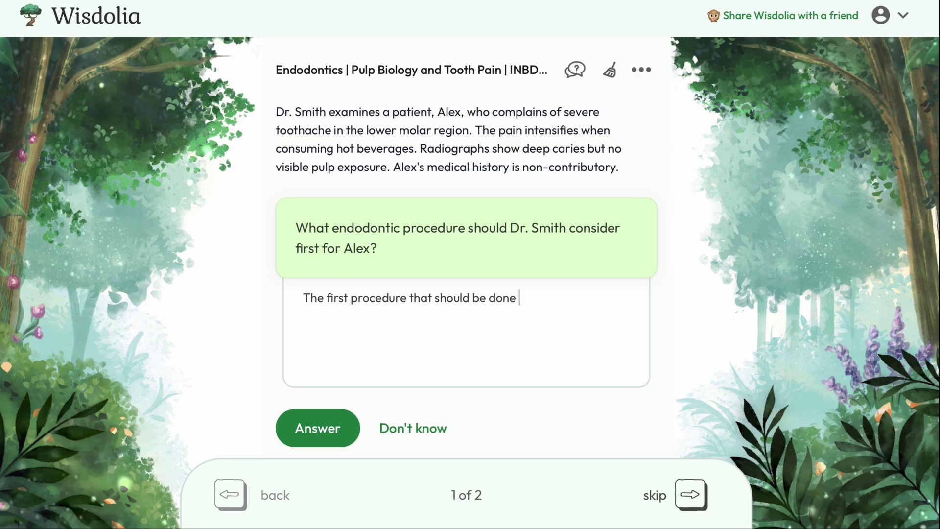
type("is performing a diagn")
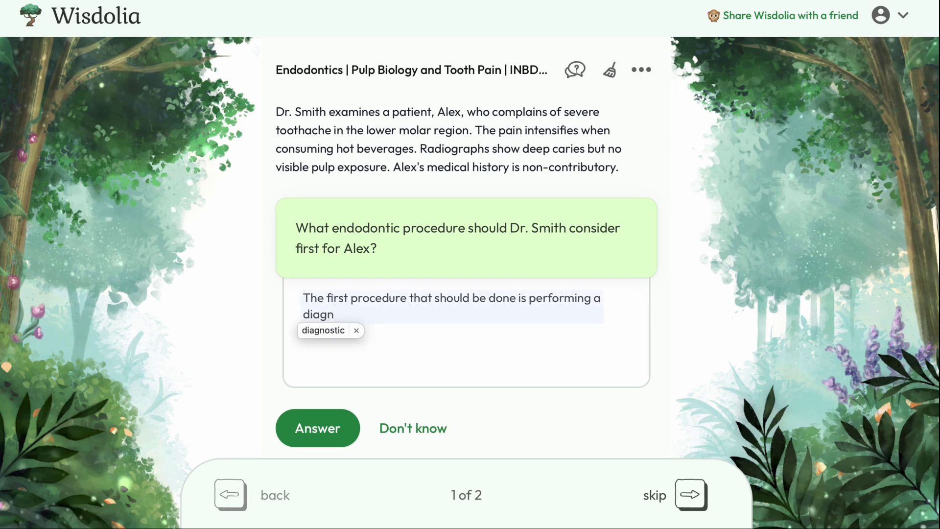
type("ostic te")
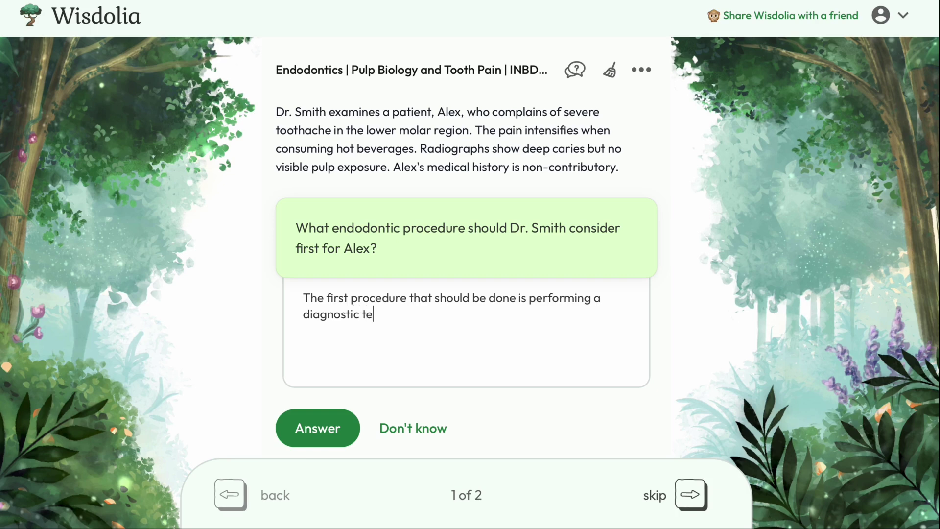
type("st of the teeth in que")
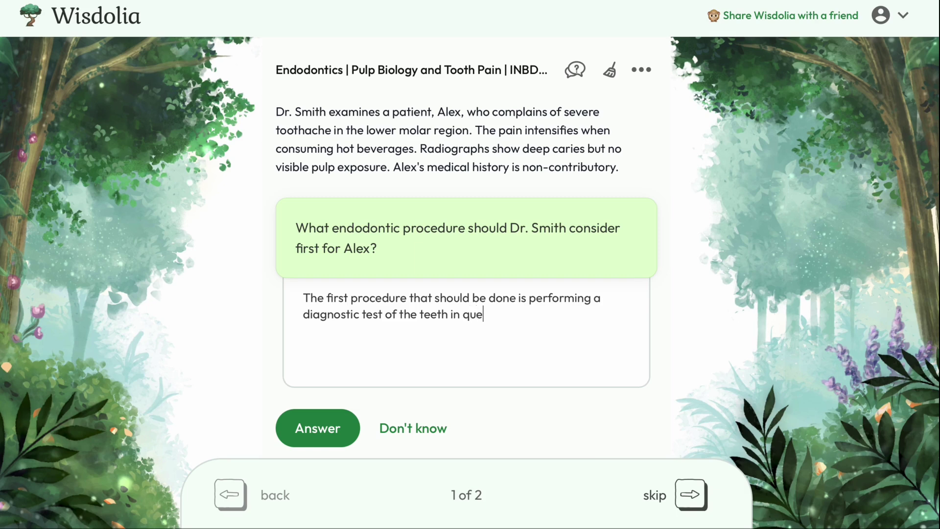
type("stion to isolate which t")
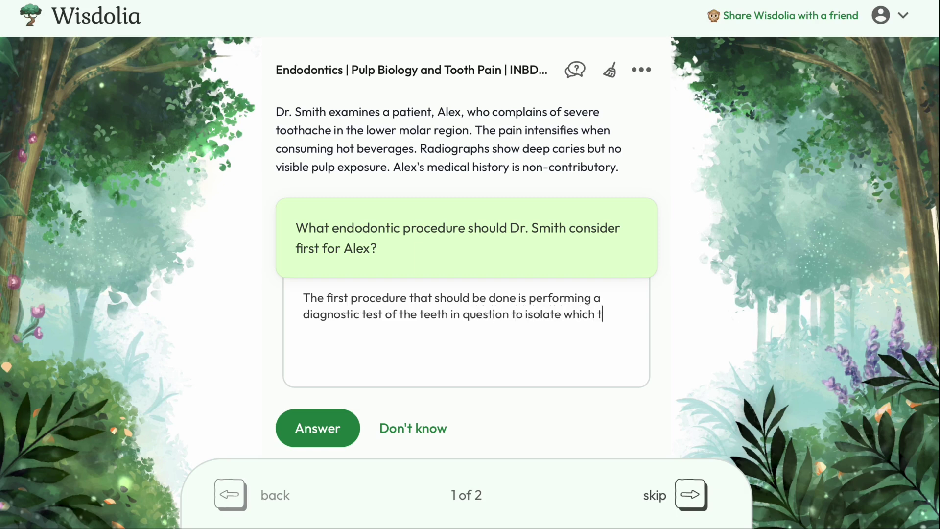
type("ooth may be con")
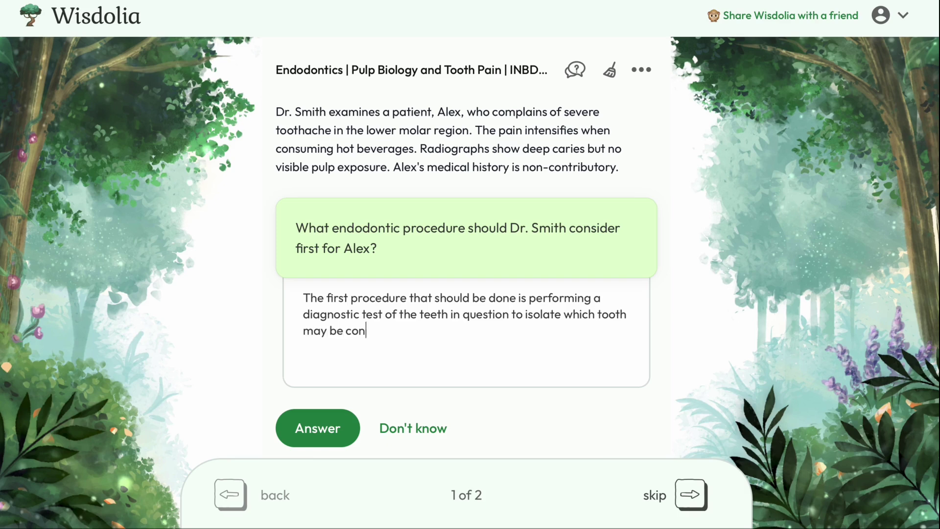
type("tributing to the")
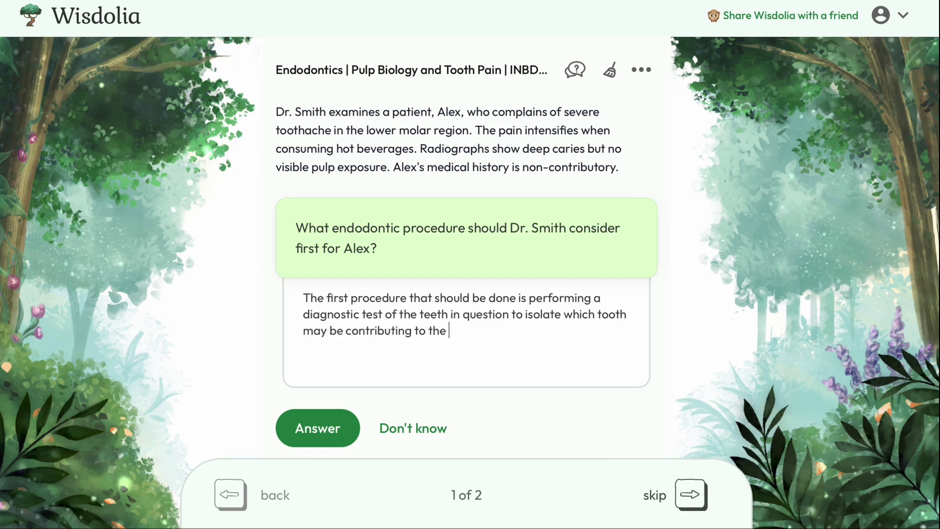
type("ptoms.")
left_click(321, 439)
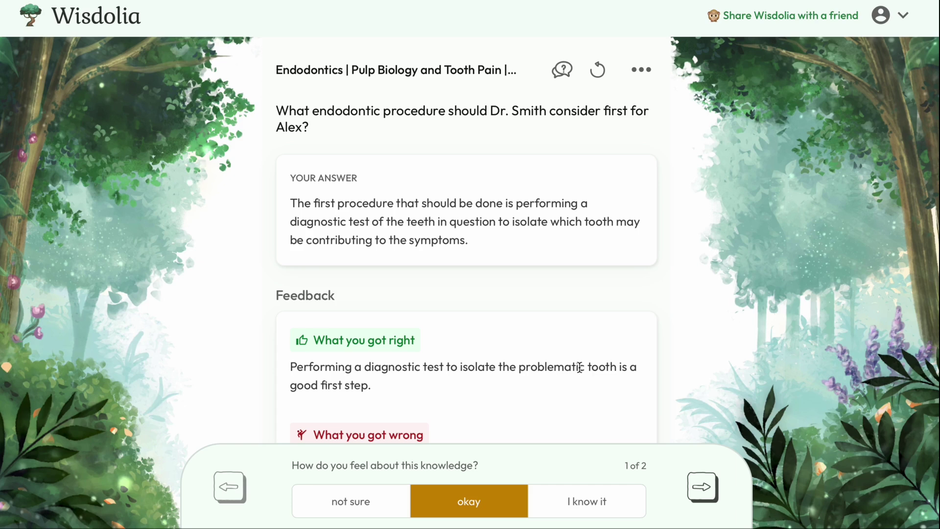
Step: Read the right, wrong and more-info feedback on the first case question and expand its model answer
scroll(383, 370, "down", 3)
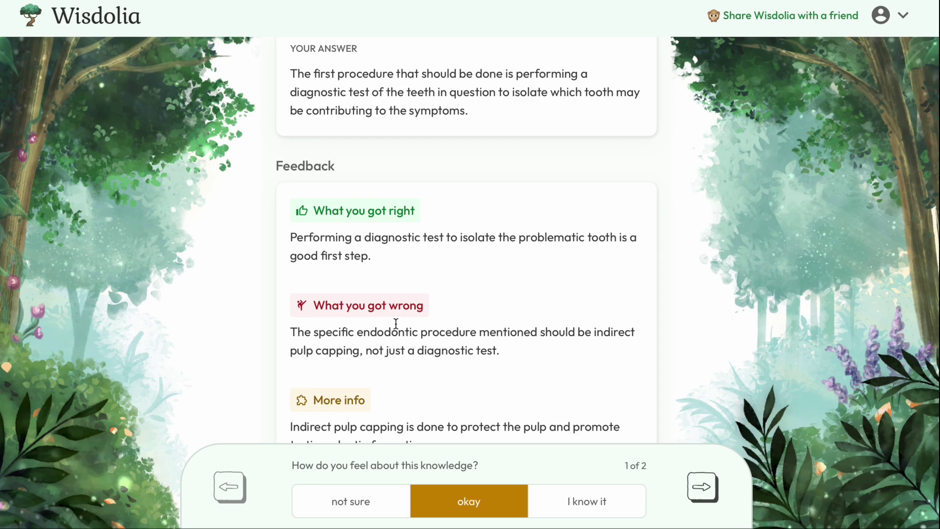
scroll(578, 373, "down", 2)
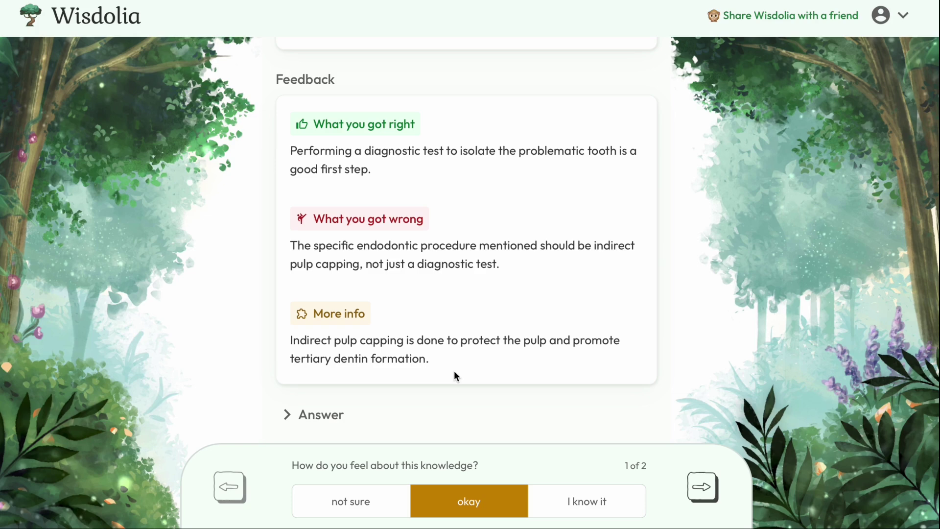
scroll(456, 374, "down", 1)
left_click(434, 358)
scroll(373, 327, "up", 3)
scroll(374, 328, "down", 3)
scroll(401, 307, "up", 1)
scroll(401, 308, "up", 2)
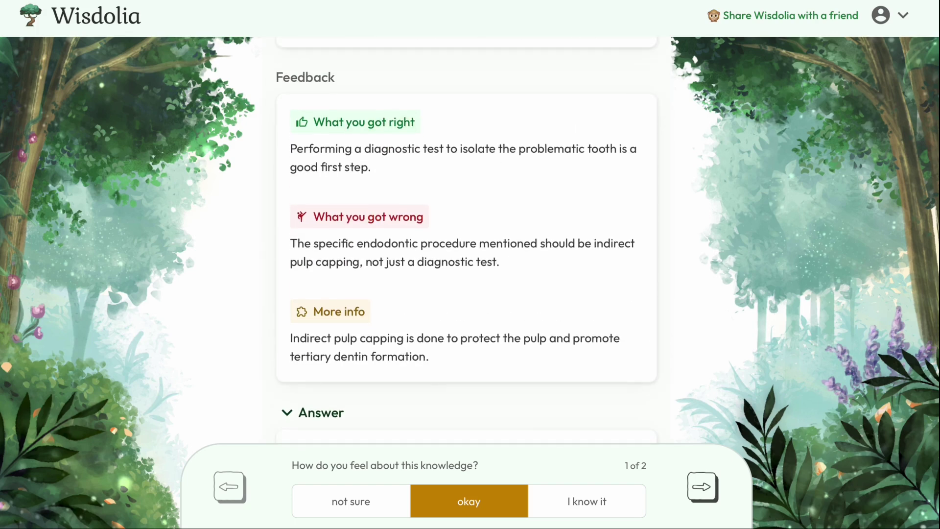
Step: Go to the second case question and submit that, untreated, the patient will likely experience irreversible pulpitis with symptomatic apical periodontitis
left_click(702, 486)
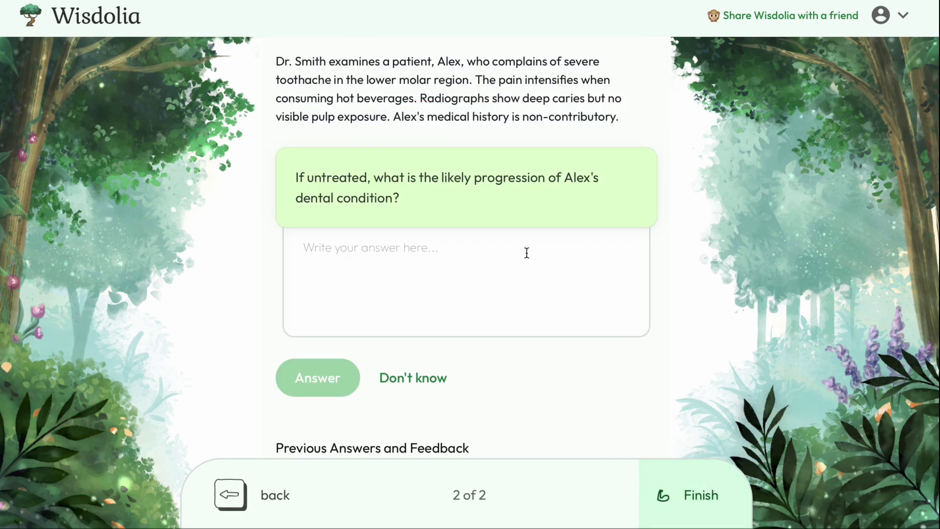
scroll(392, 83, "up", 1)
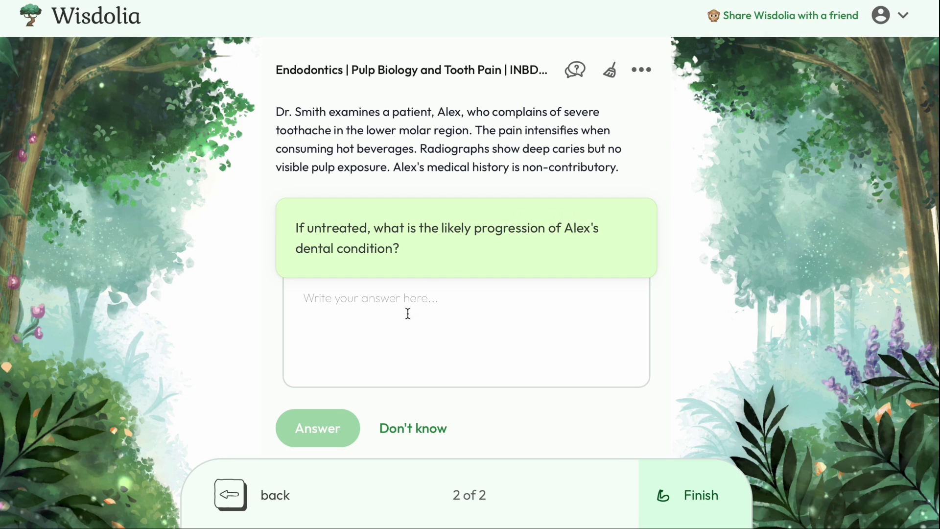
type("I")
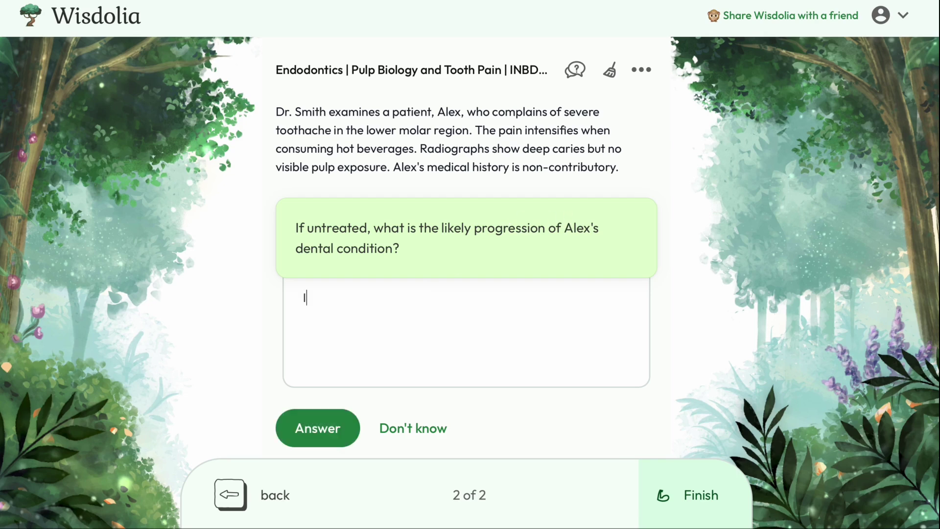
type("f no treatment is conducted, ")
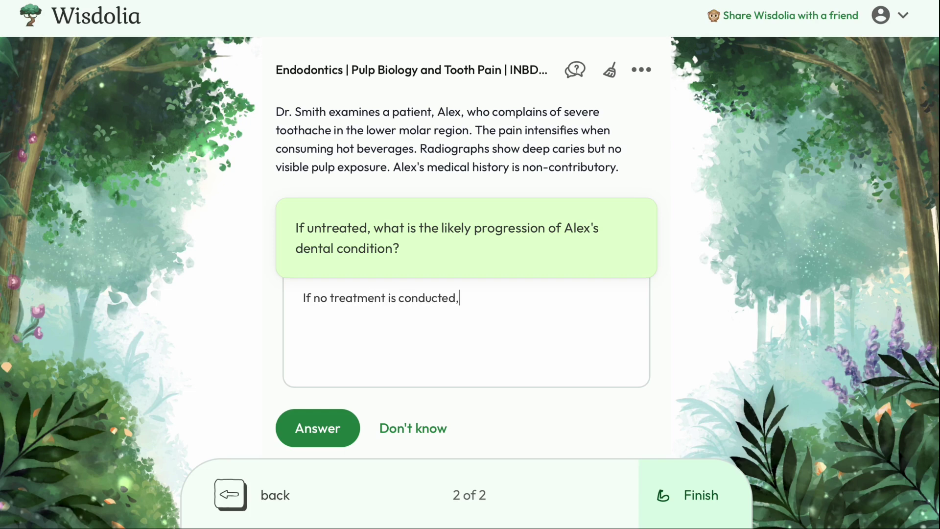
type("Alex will likely experienc")
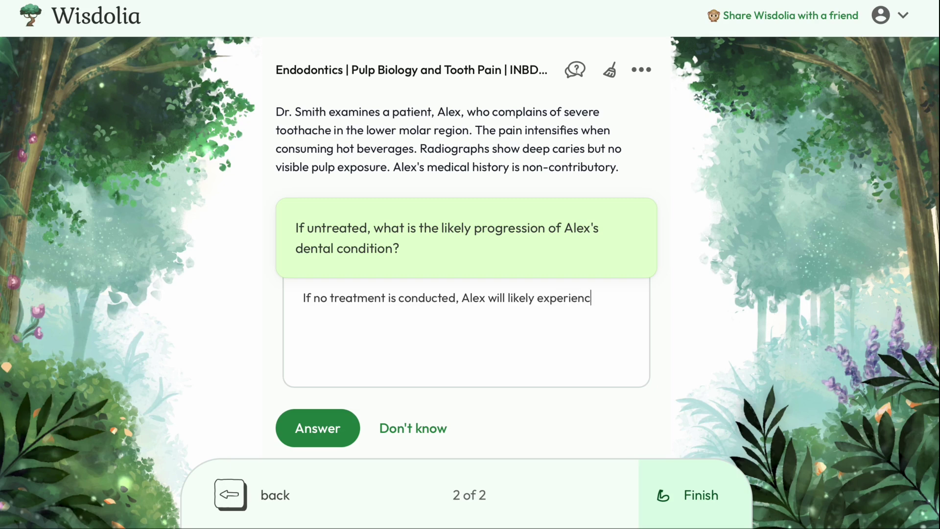
type("e irreversible pulpits")
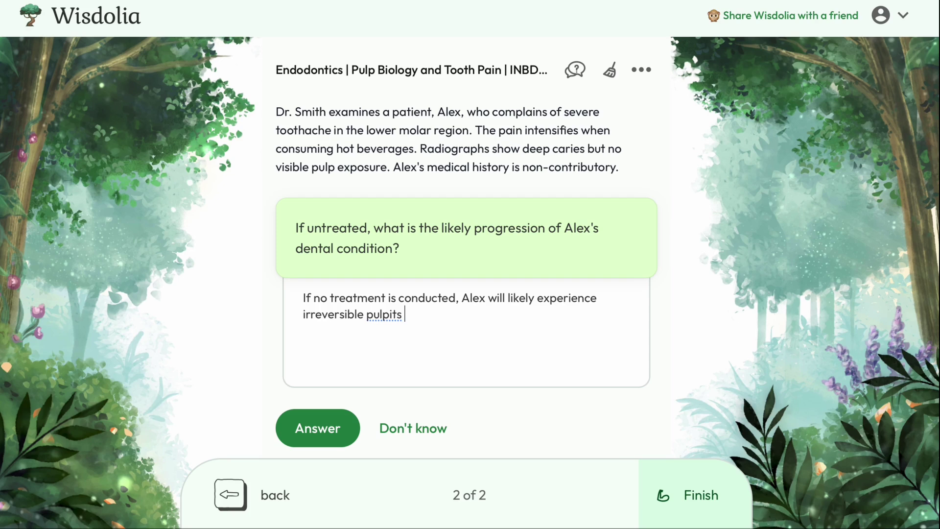
key("BackSpace")
key("BackSpace")
key("BackSpace")
type("tis with symptomatic apica")
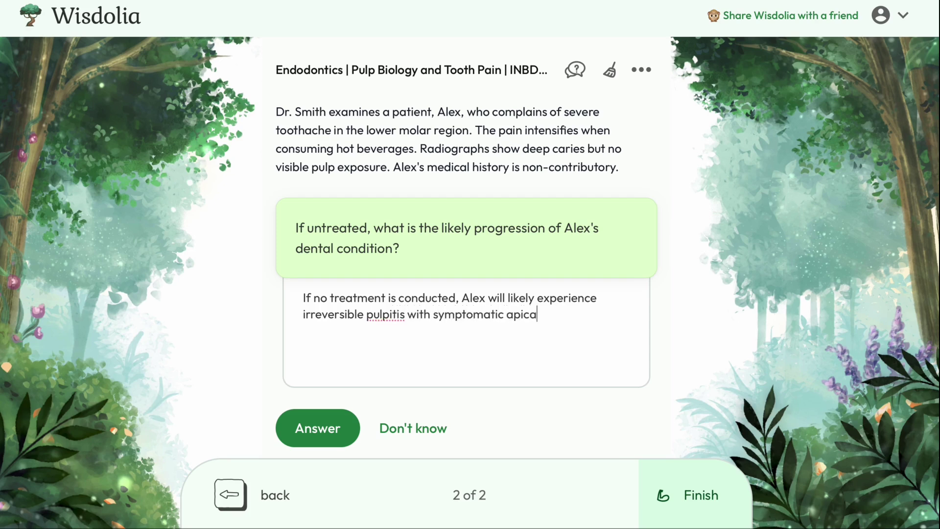
type("l periodontitis.")
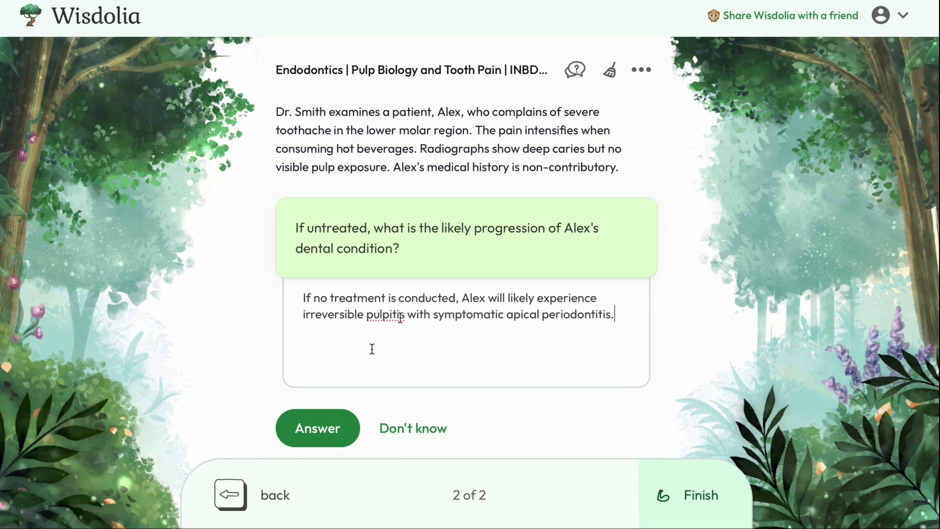
left_click(327, 440)
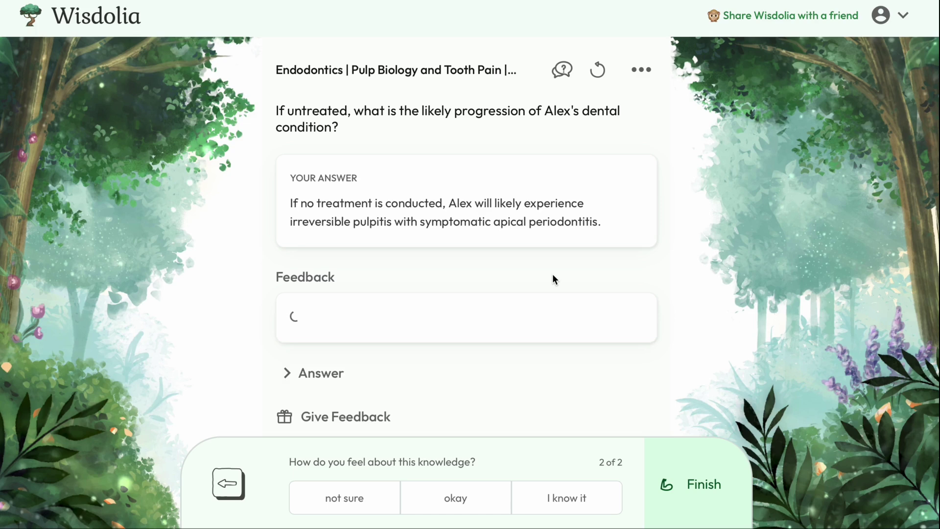
Step: Rate the knowledge for the second case question as okay, read its feedback, and expand the model answer
scroll(533, 284, "down", 2)
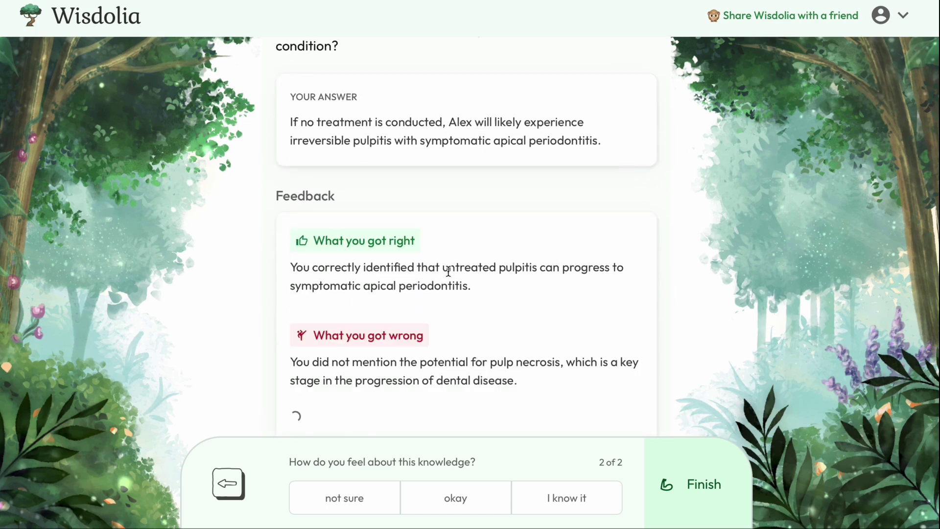
key("2")
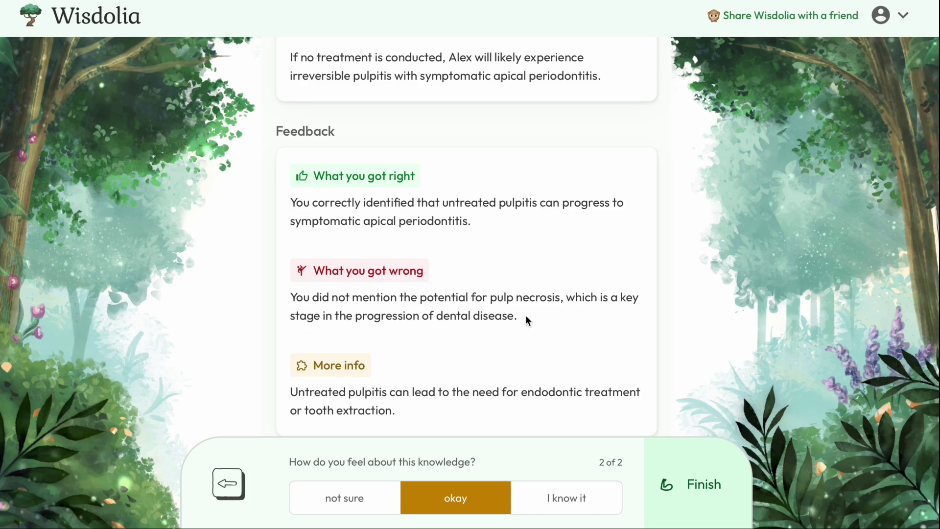
scroll(497, 296, "down", 2)
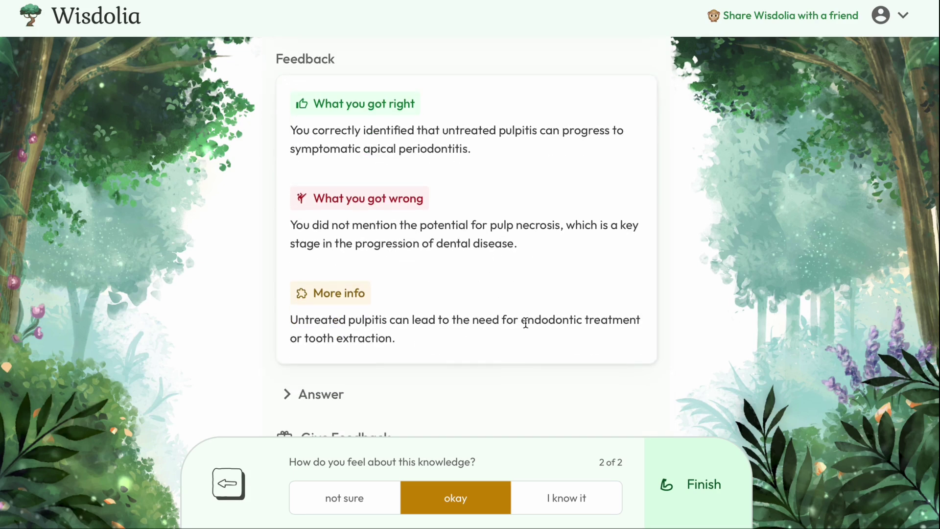
scroll(482, 308, "down", 1)
left_click(282, 366)
scroll(396, 322, "down", 3)
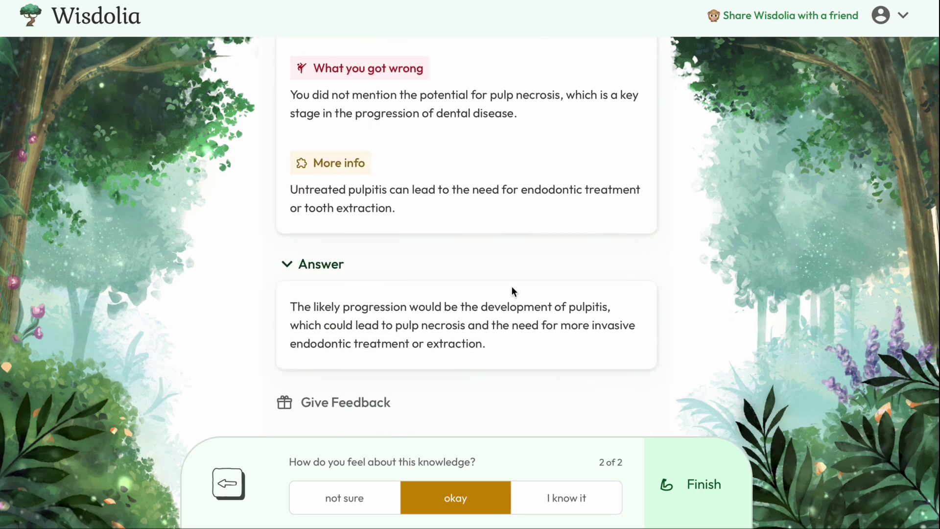
scroll(513, 284, "up", 7)
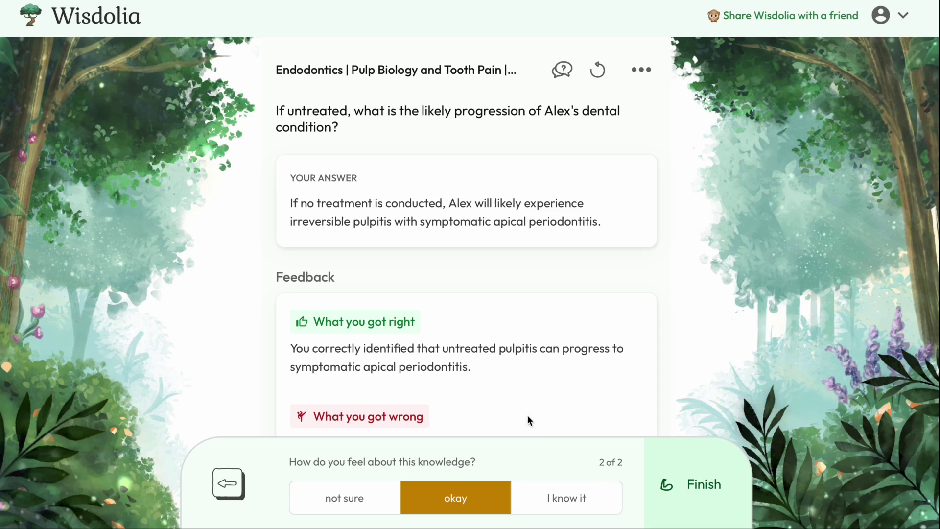
Step: Finish the case scenario questions, review the topic results down to the skipped topics, and continue to the deck overview
left_click(600, 496)
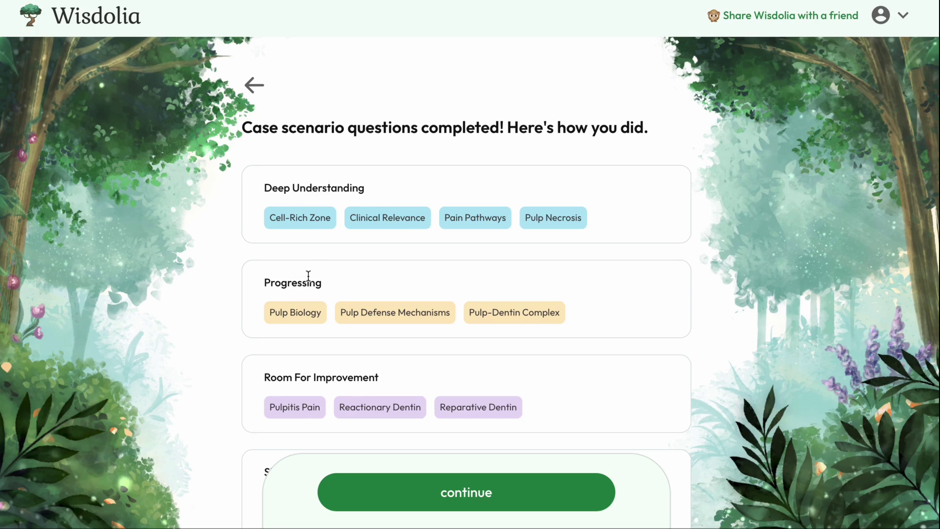
scroll(337, 365, "down", 5)
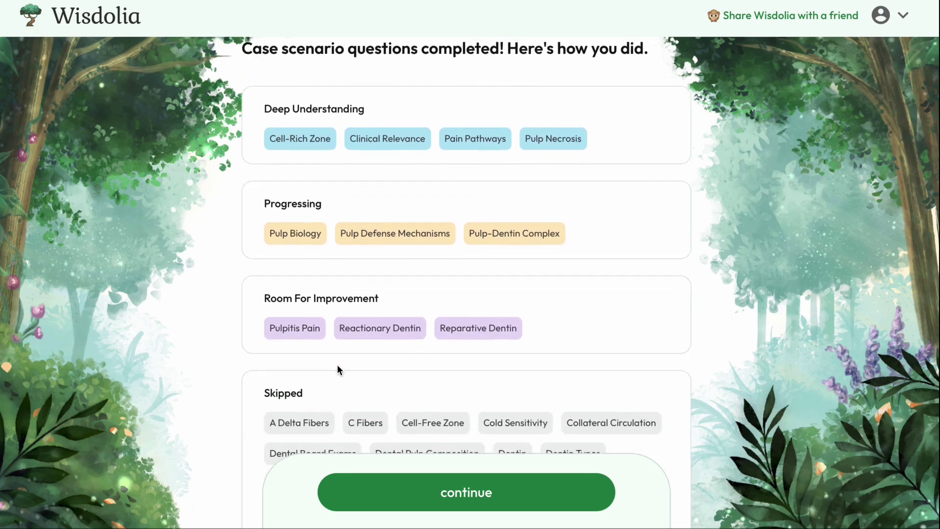
scroll(337, 355, "down", 1)
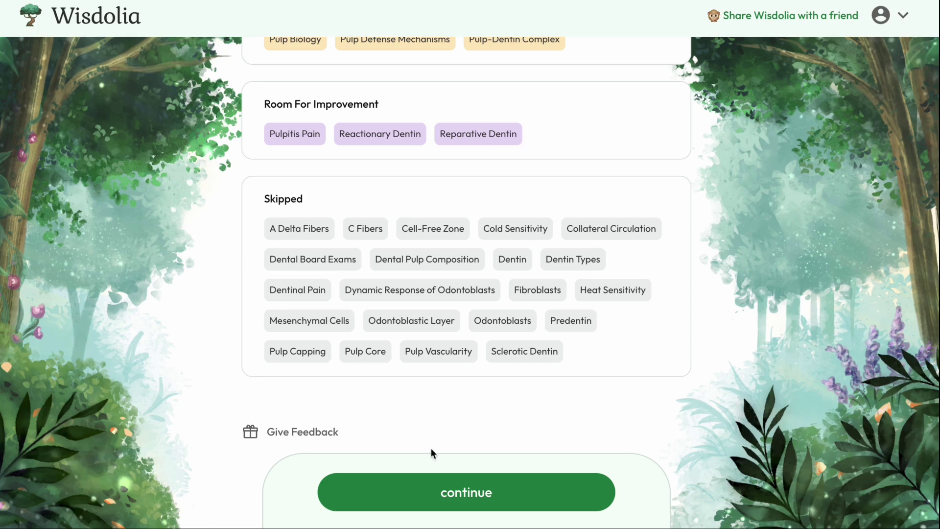
left_click(440, 479)
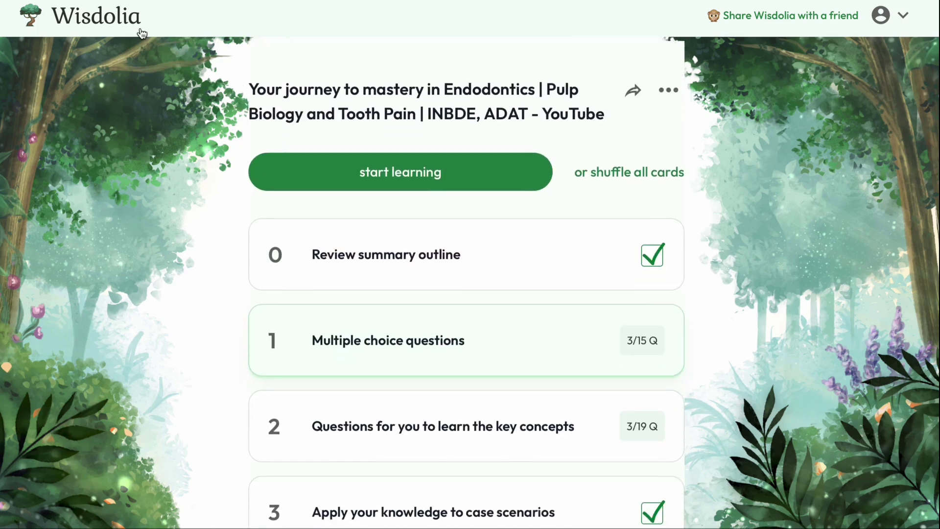
Step: Start the Apr 8th Review Session from the home page to preview its first question, and return home
left_click(141, 31)
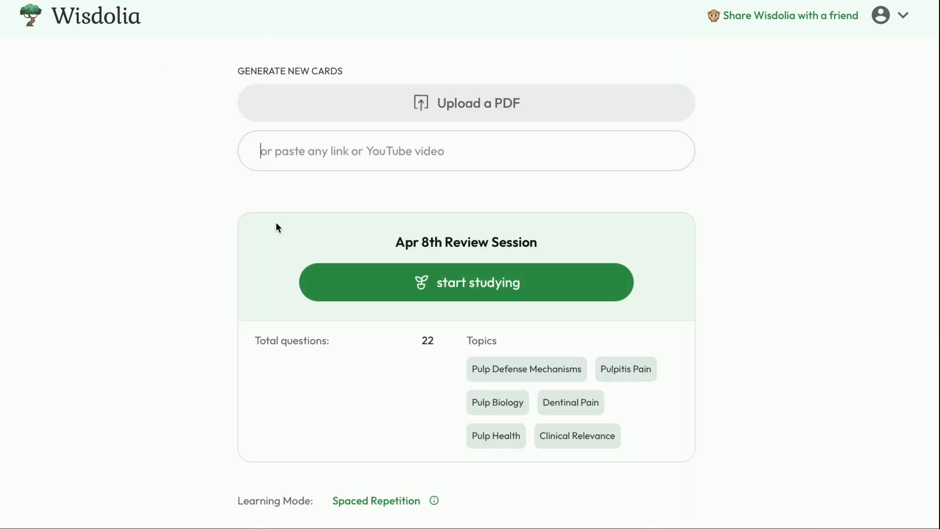
left_click(500, 289)
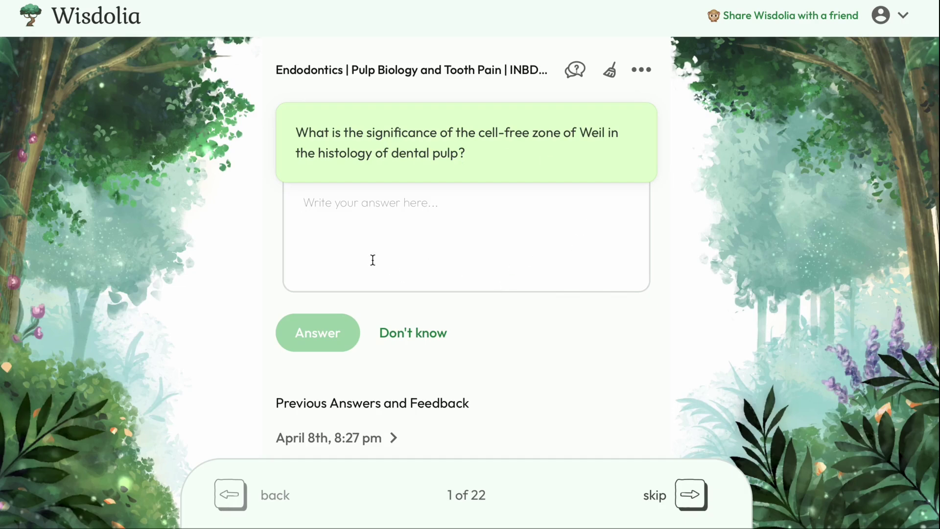
left_click(125, 27)
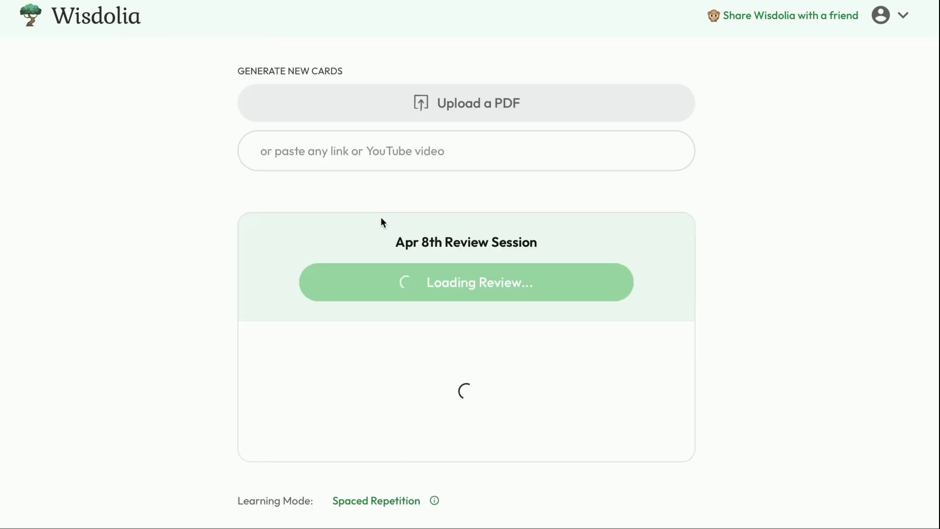
Step: Look over the learning mode and the My Decks list on the home page
scroll(451, 275, "down", 7)
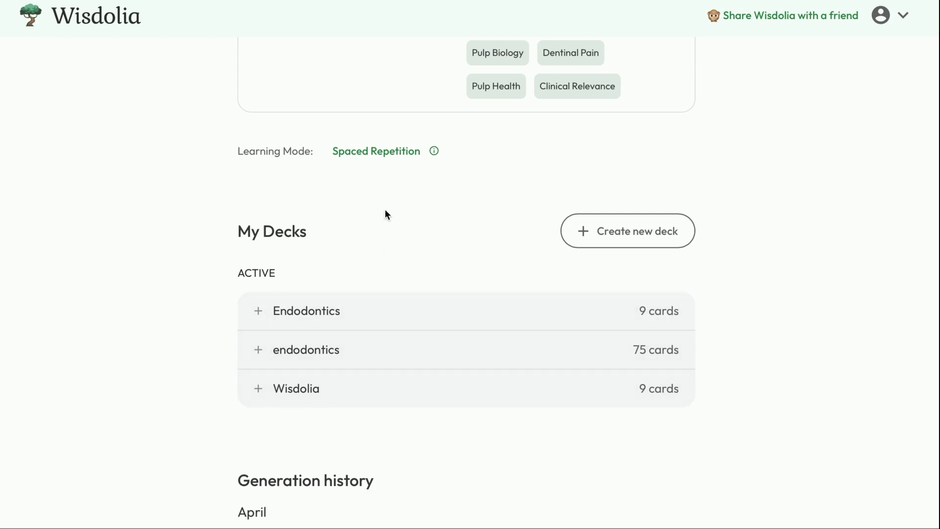
scroll(385, 213, "up", 2)
scroll(385, 214, "up", 2)
scroll(385, 214, "up", 3)
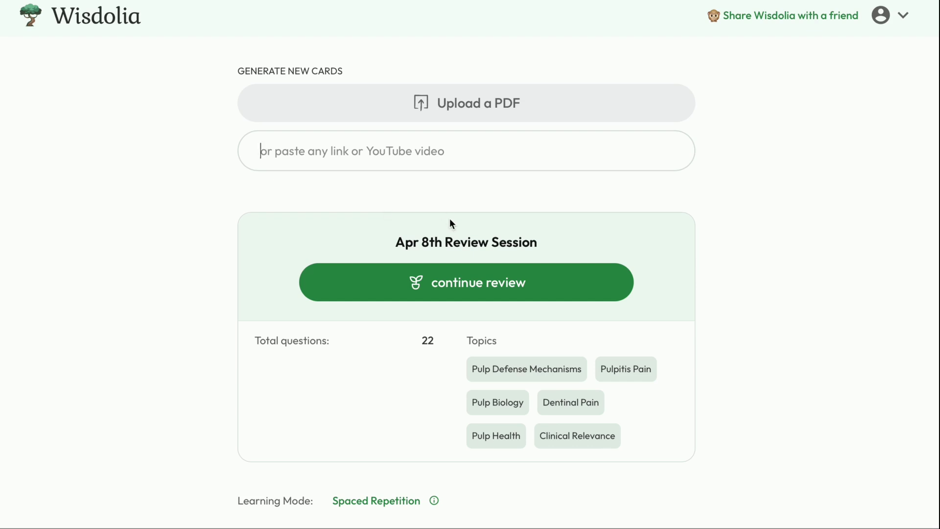
Step: Open the premium upgrade page and compare the Free, Mega Mind and Super Learner plans under monthly and yearly billing
left_click(910, 18)
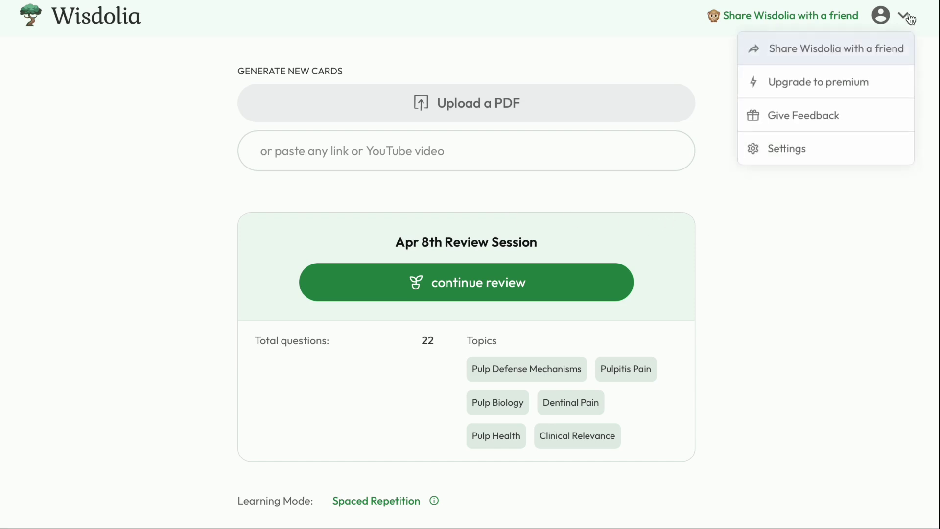
left_click(851, 83)
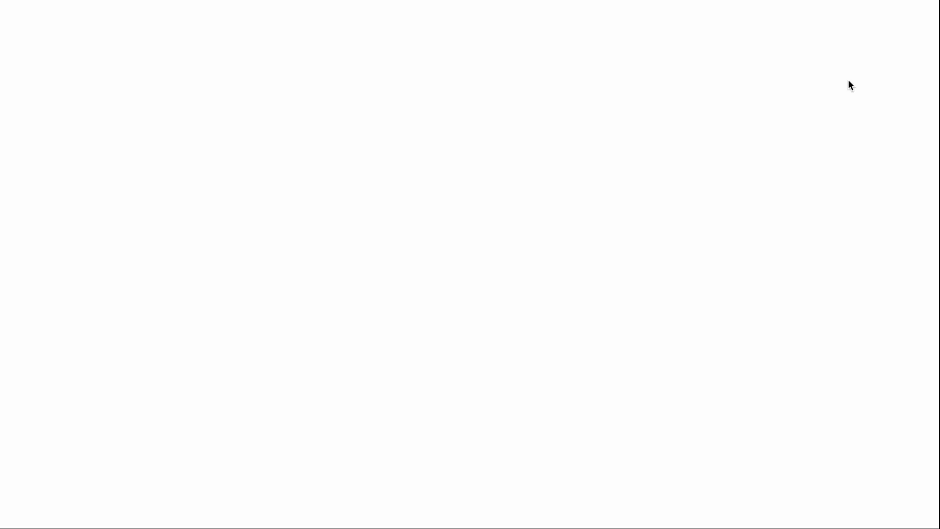
scroll(171, 72, "down", 3)
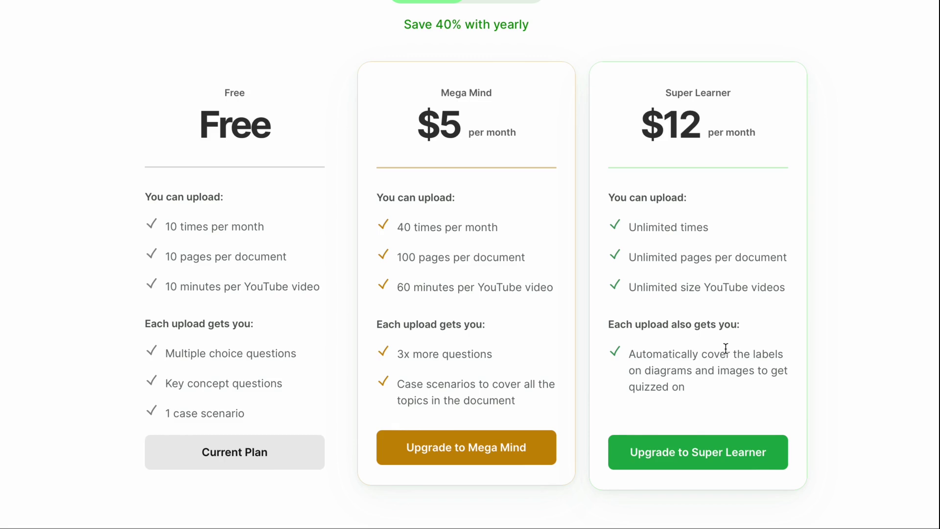
scroll(304, 162, "up", 2)
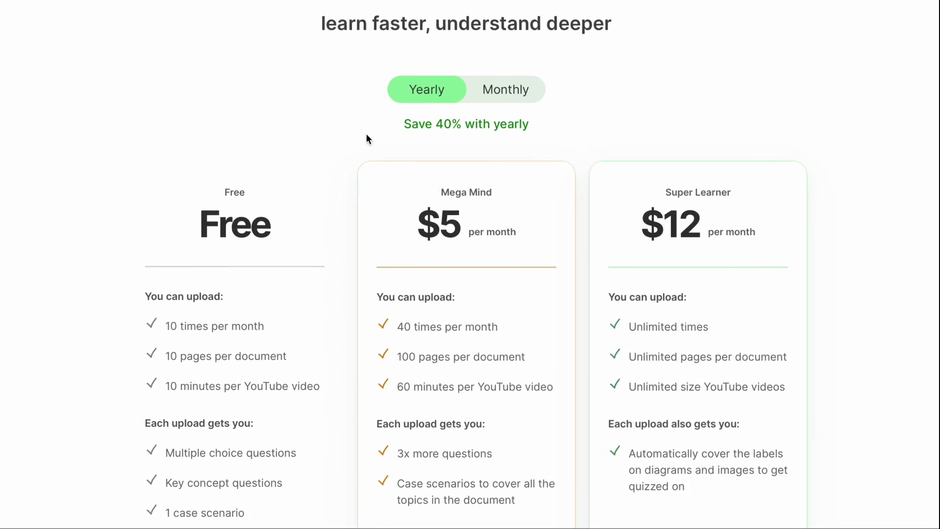
left_click(507, 97)
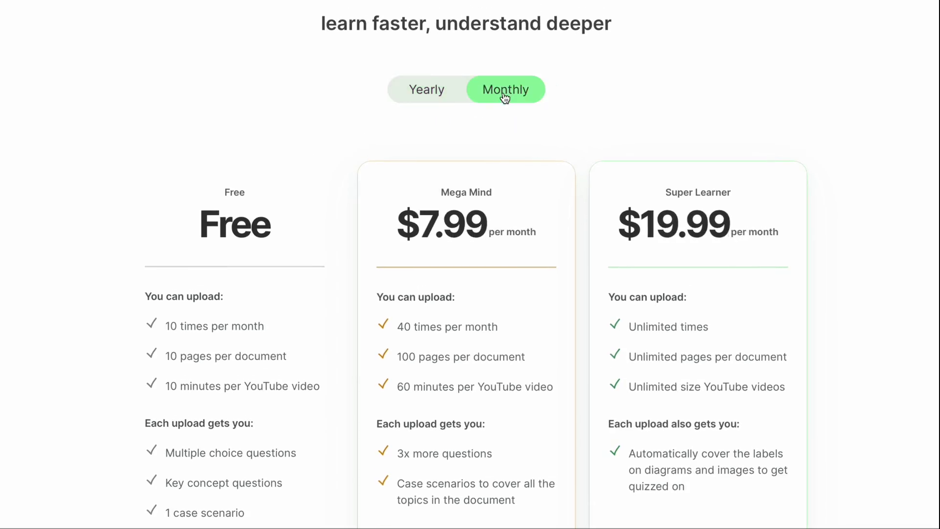
left_click(437, 94)
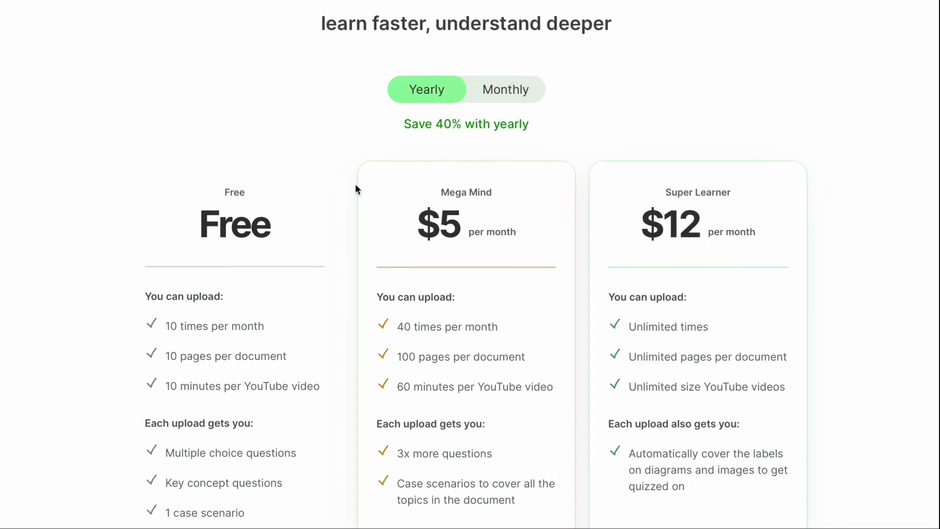